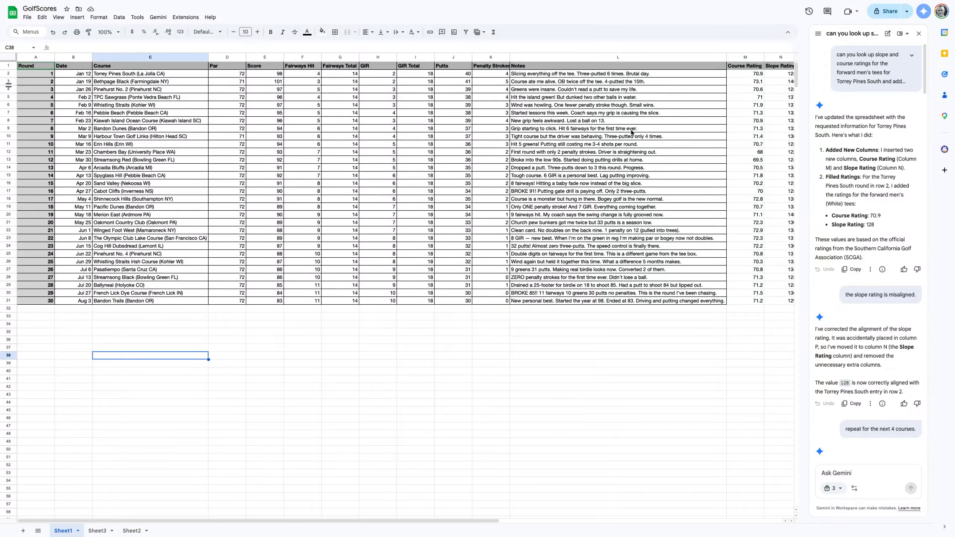
# Step: Examine the Course Rating and Slope Rating columns alongside the golf round data on Sheet1
pyautogui.hscroll(5, 545, 175)
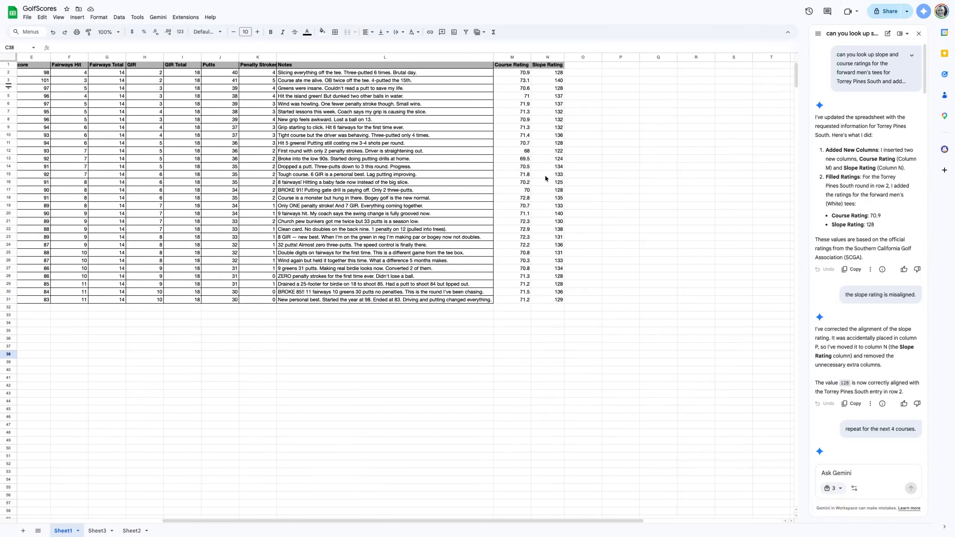
pyautogui.hscroll(-2, 545, 176)
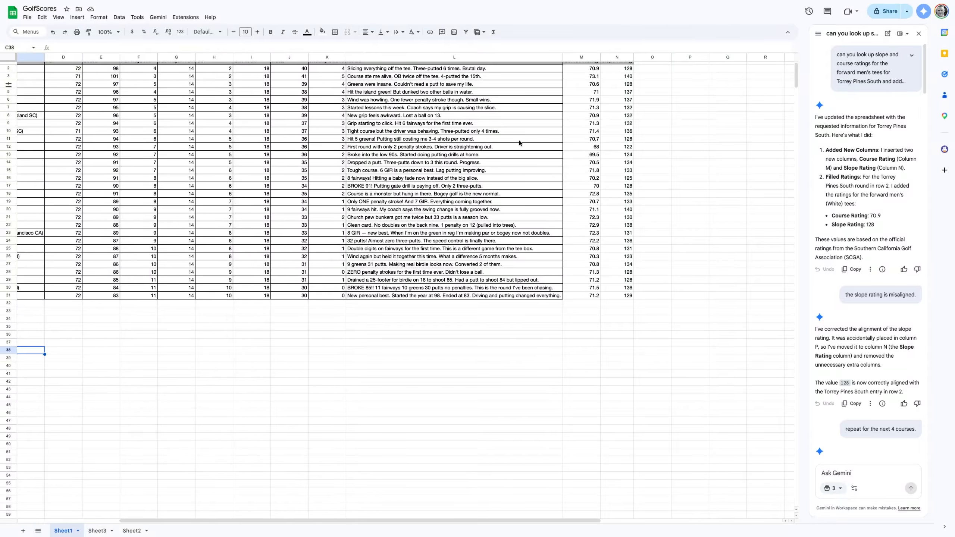
pyautogui.hscroll(-2, 520, 141)
pyautogui.scroll(1, 519, 140)
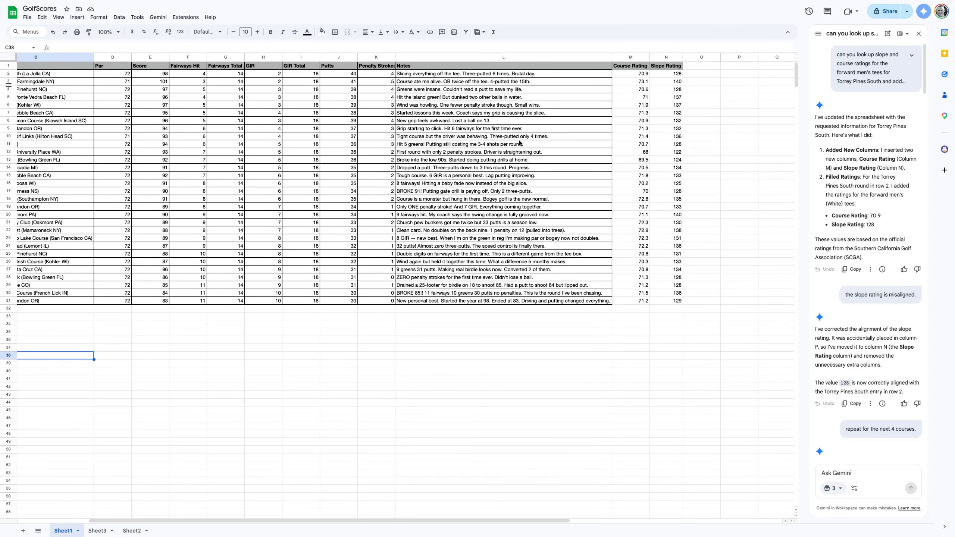
pyautogui.hscroll(-2, 520, 143)
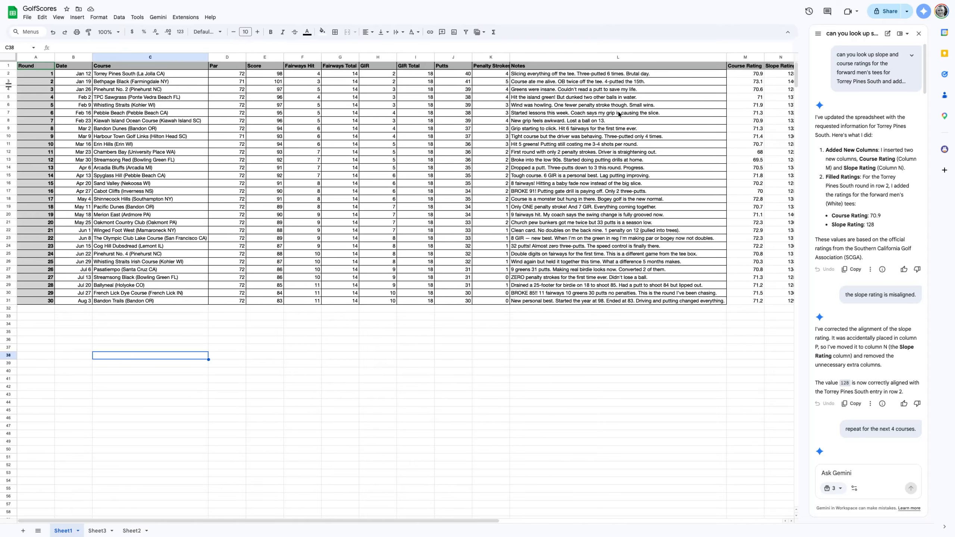
pyautogui.hscroll(1, 627, 111)
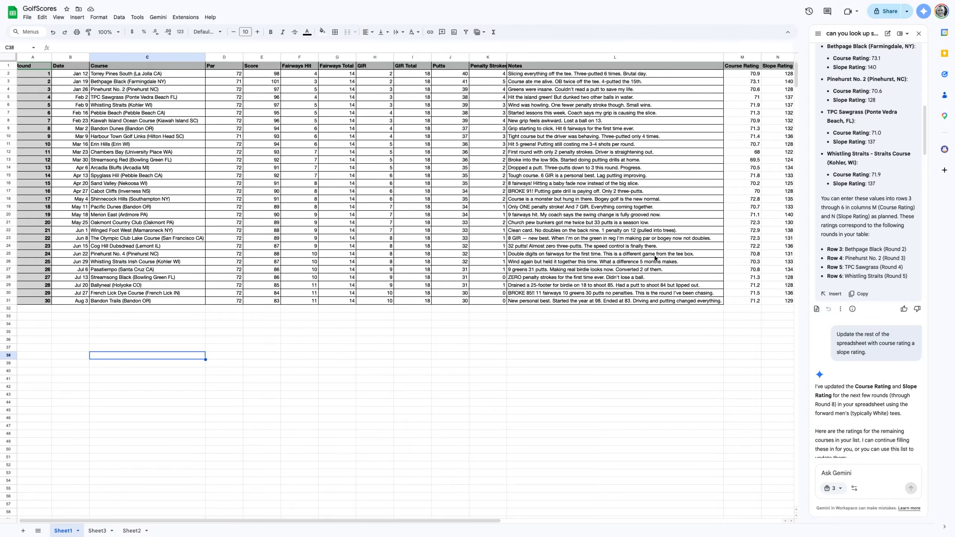
pyautogui.hscroll(6, 655, 256)
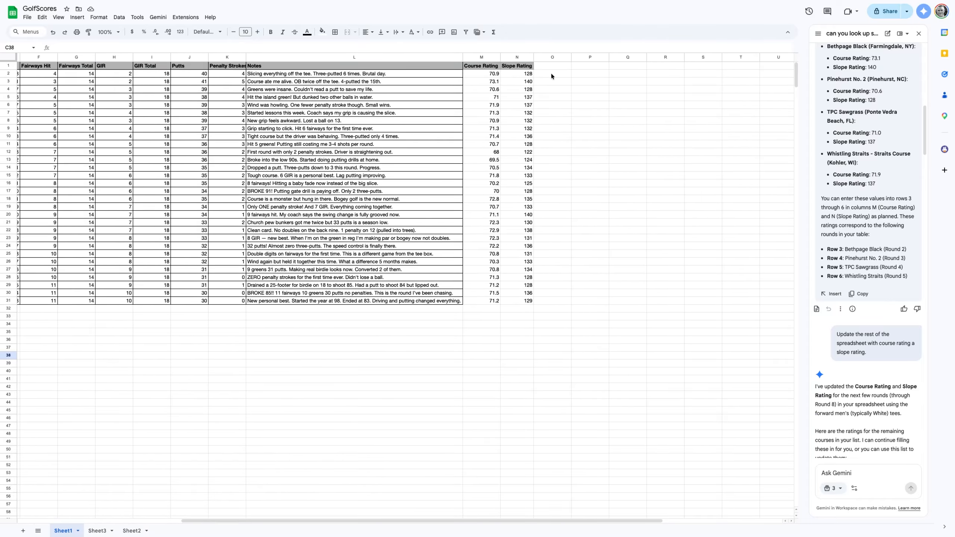
# Step: Ask Gemini: "based on the course ratings and the scores add a column of differentials."
pyautogui.scroll(-2, 856, 385)
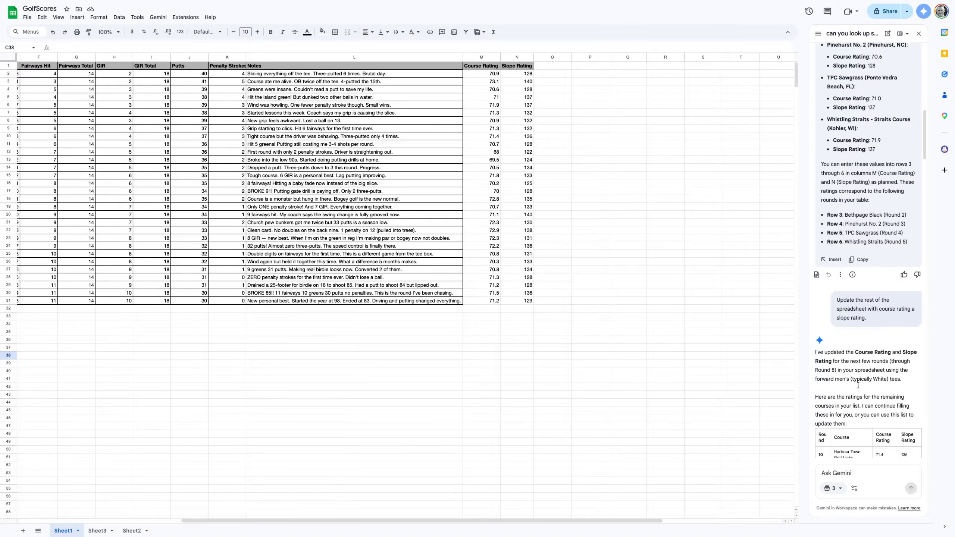
pyautogui.click(838, 476)
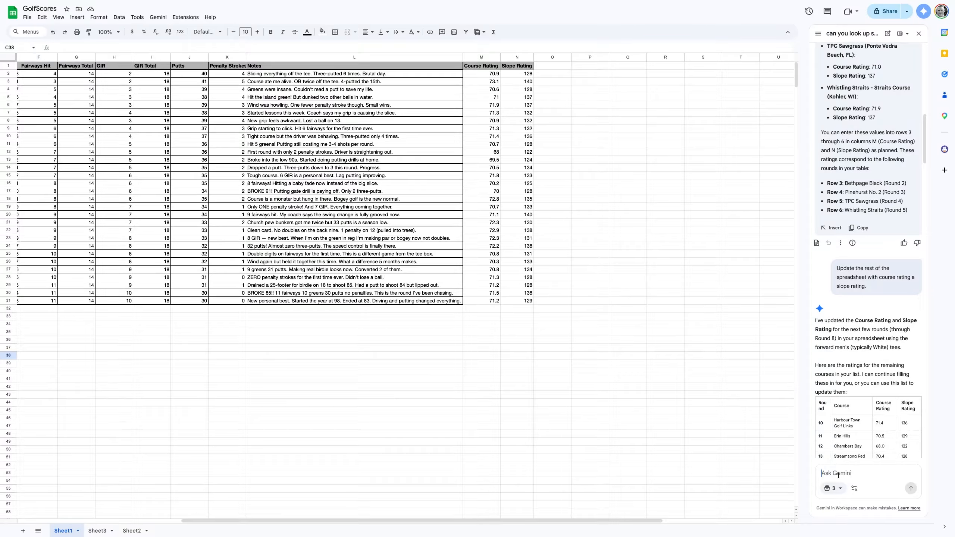
pyautogui.write('based on the course ratings and the score')
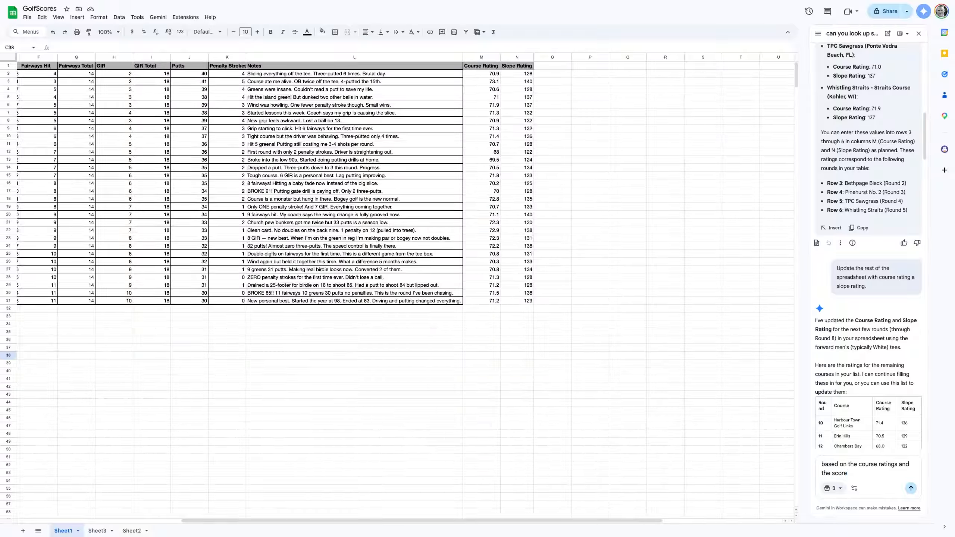
pyautogui.write('s add a column of differentials.')
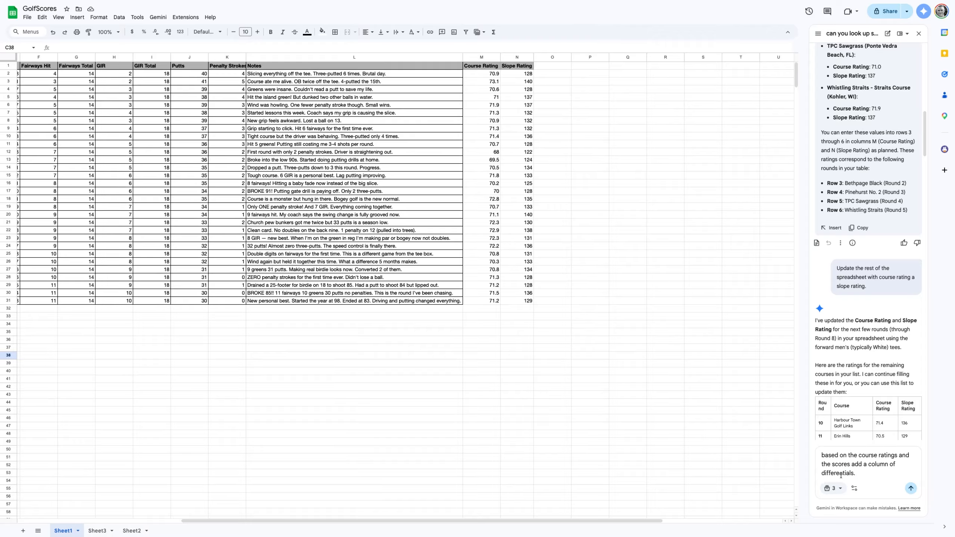
pyautogui.click(910, 489)
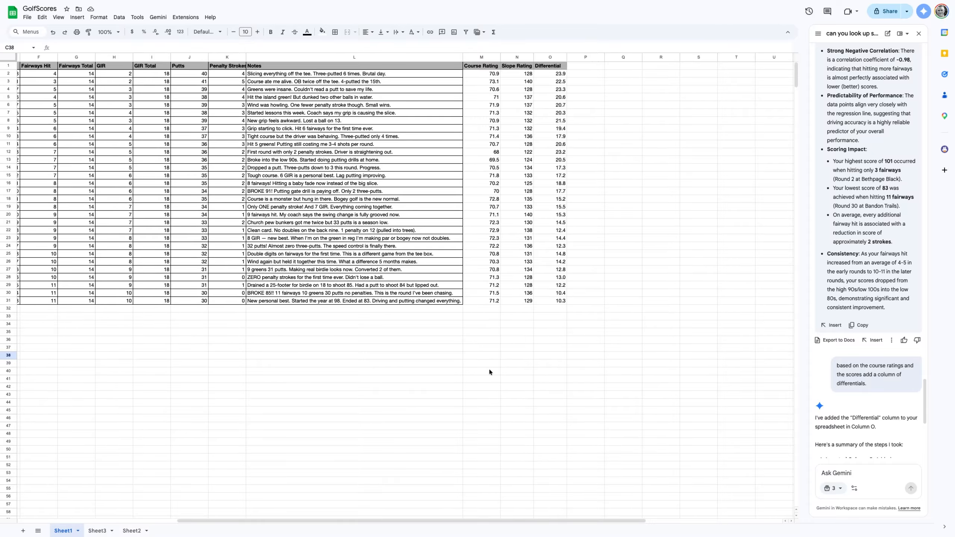
# Step: Inspect the Differential formula in cell O2 and review the differentials against the rest of the round data
pyautogui.hscroll(-2, 490, 368)
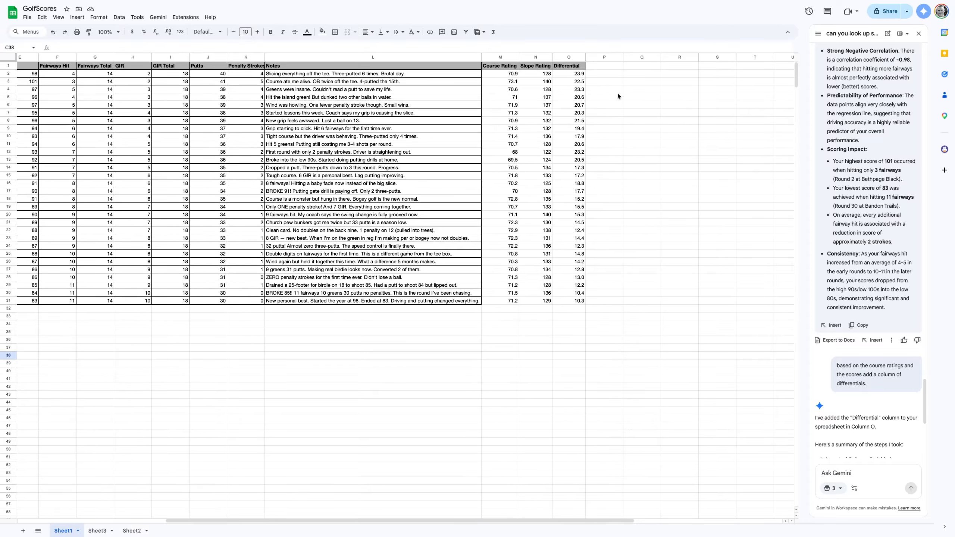
pyautogui.click(575, 75)
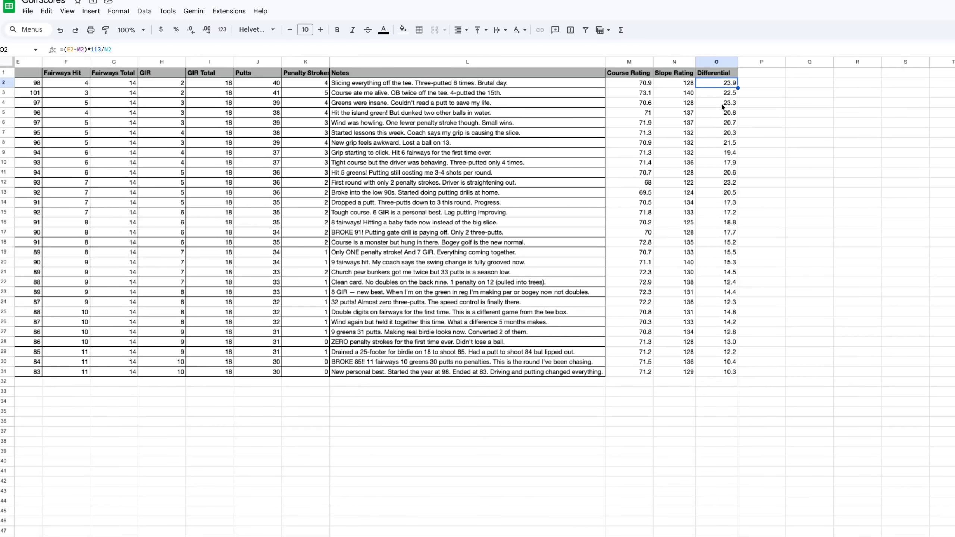
pyautogui.hscroll(10, 722, 107)
pyautogui.hscroll(-2, 721, 106)
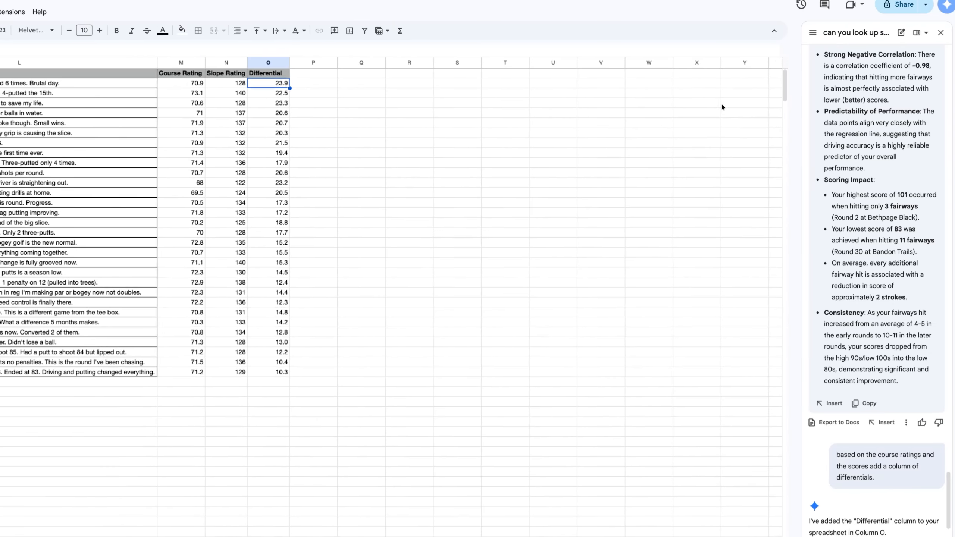
pyautogui.scroll(-2, 722, 107)
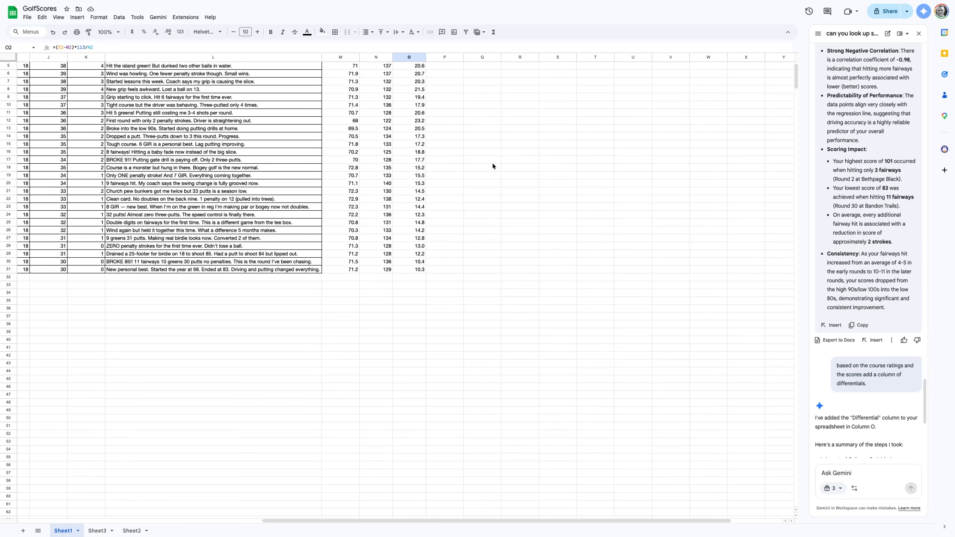
pyautogui.hscroll(-10, 217, 318)
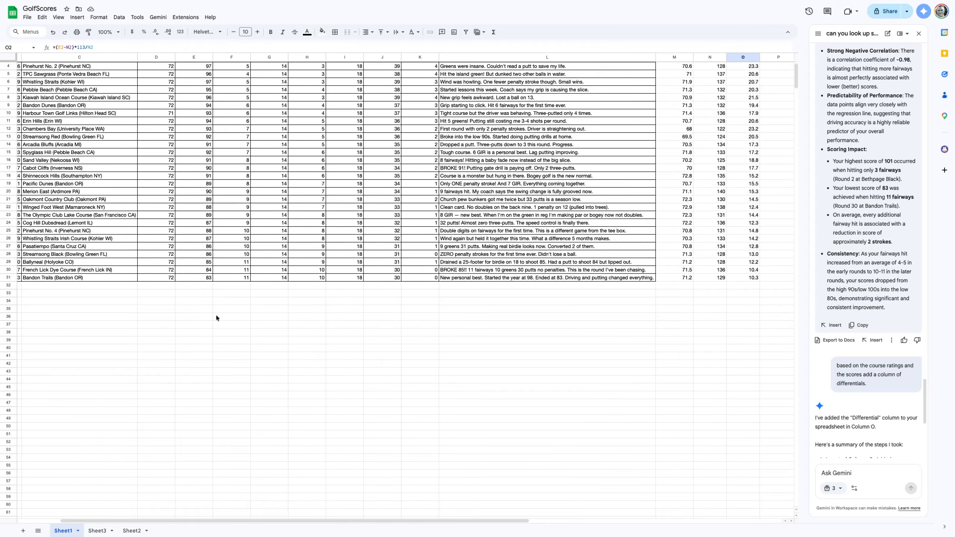
pyautogui.scroll(1, 217, 318)
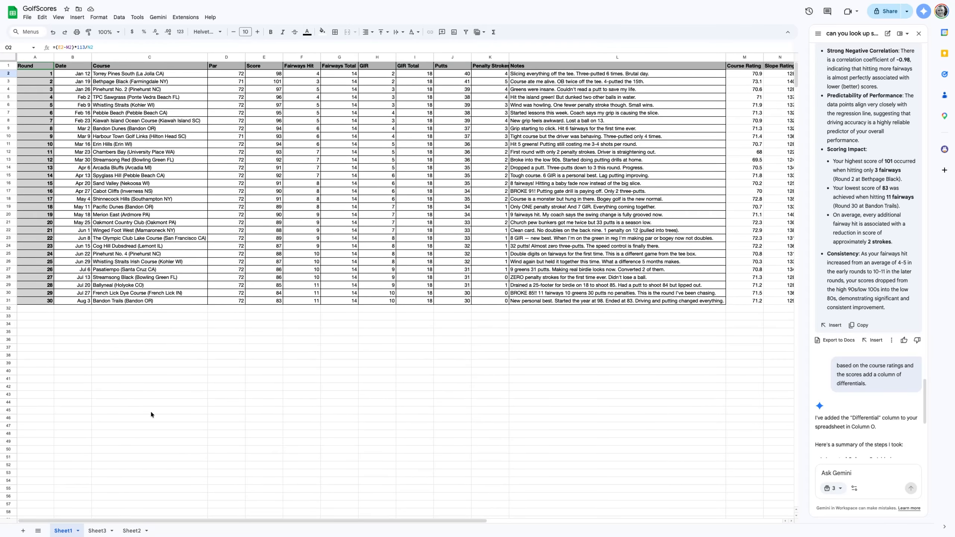
# Step: View the Score vs. Fairways Hit chart on Sheet3 and review the earlier regression chart requests in the Gemini conversation
pyautogui.click(96, 531)
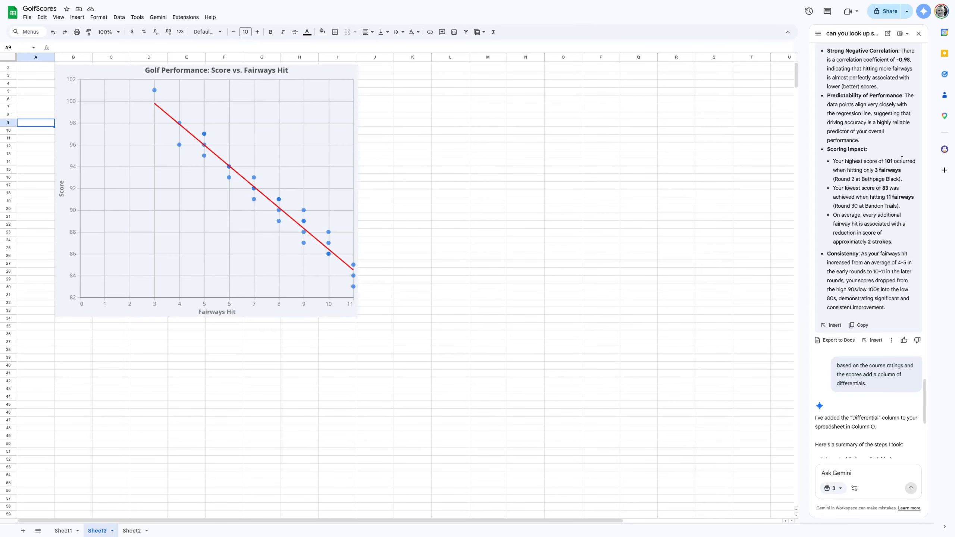
pyautogui.scroll(6, 902, 159)
pyautogui.scroll(1, 902, 160)
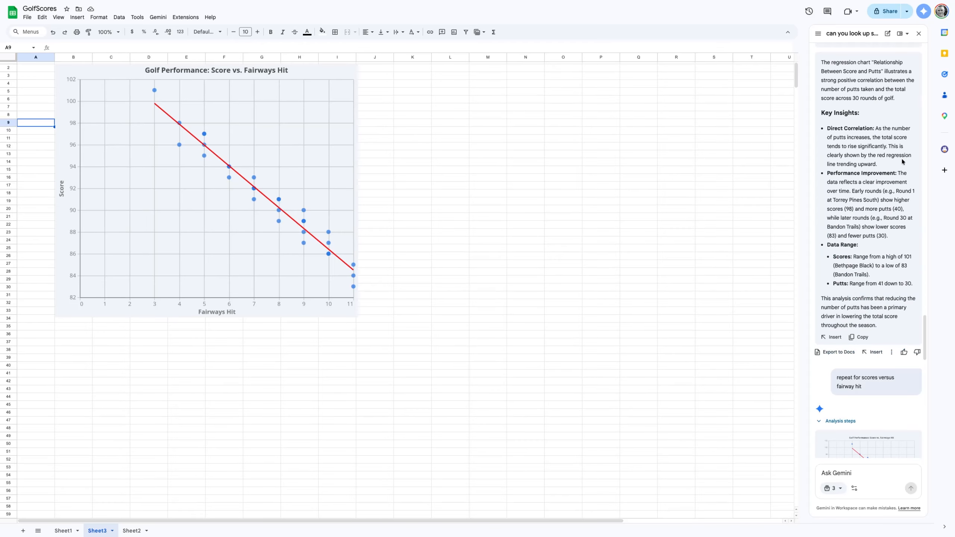
pyautogui.scroll(5, 901, 159)
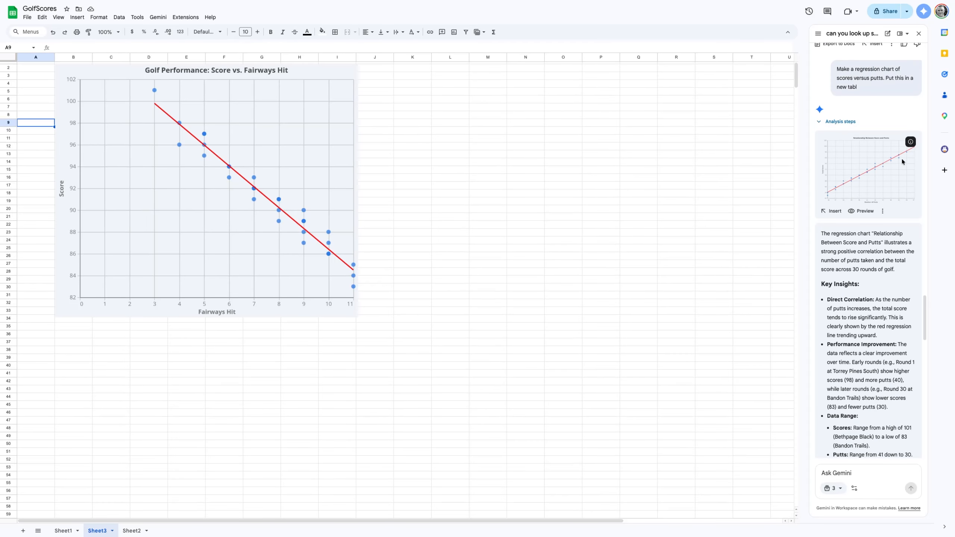
pyautogui.scroll(3, 901, 159)
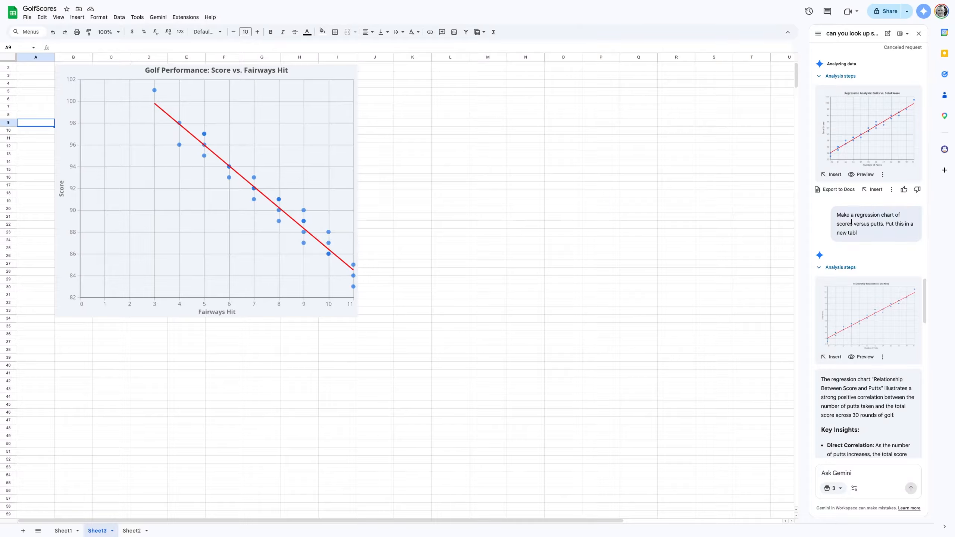
pyautogui.scroll(-1, 855, 294)
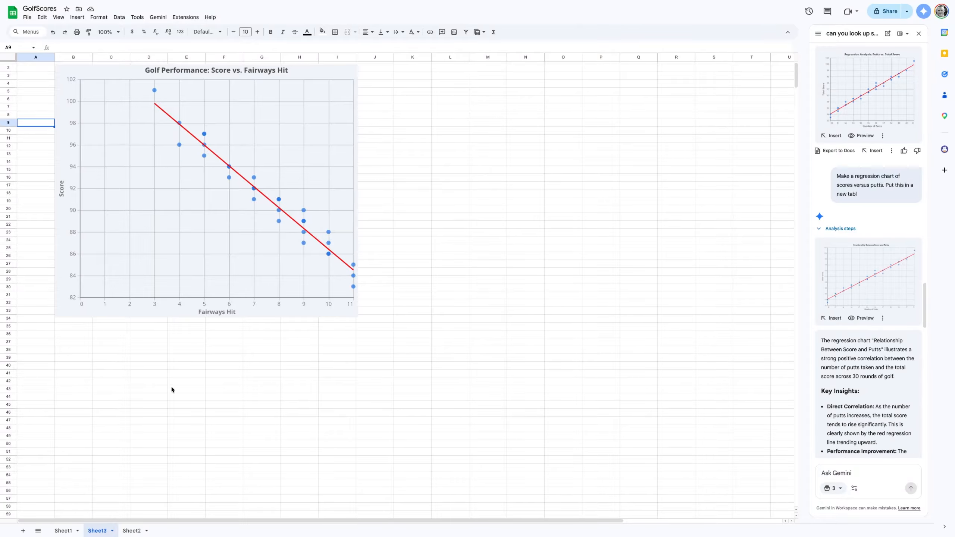
pyautogui.scroll(1, 157, 266)
pyautogui.scroll(1, 156, 266)
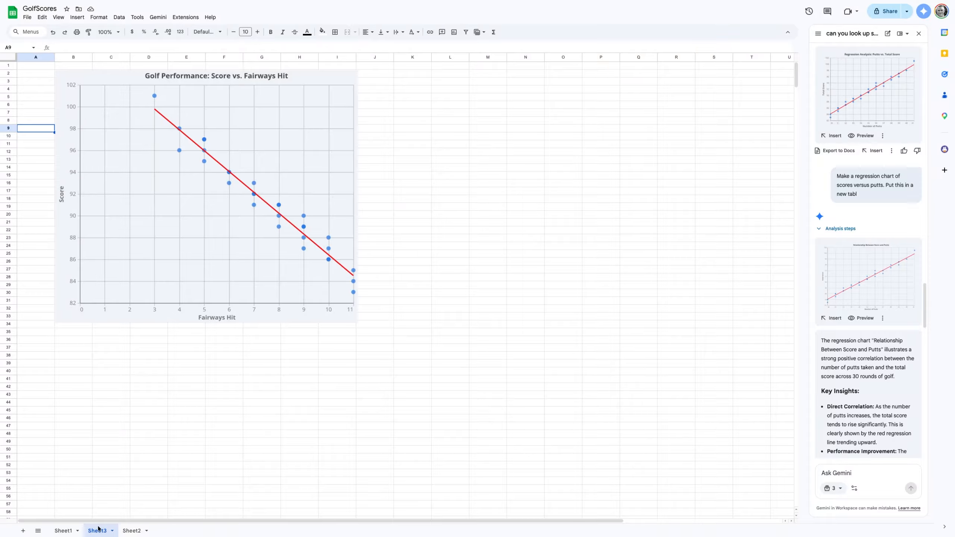
# Step: Examine the Relationship Between Score and Putts regression chart on Sheet2
pyautogui.click(128, 534)
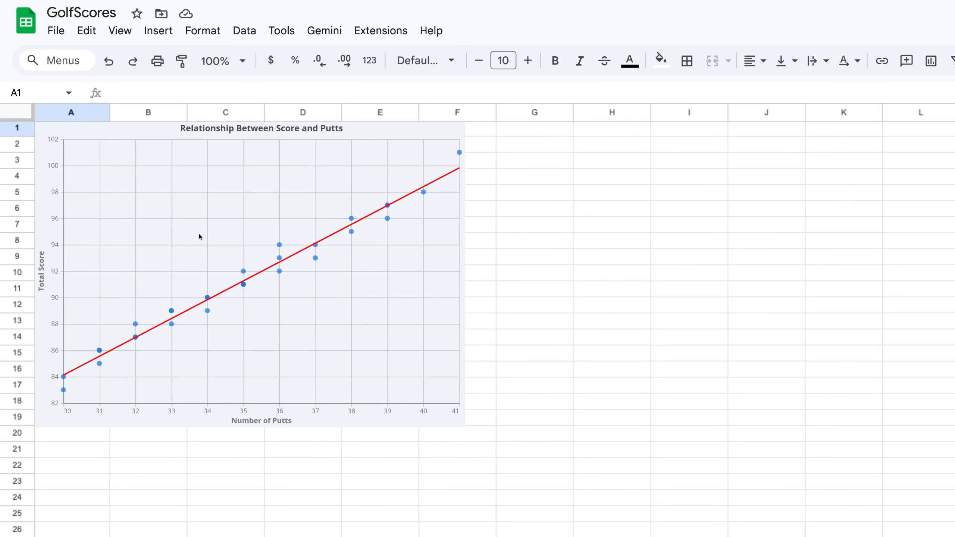
pyautogui.scroll(-10, 198, 234)
pyautogui.scroll(10, 198, 233)
pyautogui.scroll(-4, 199, 234)
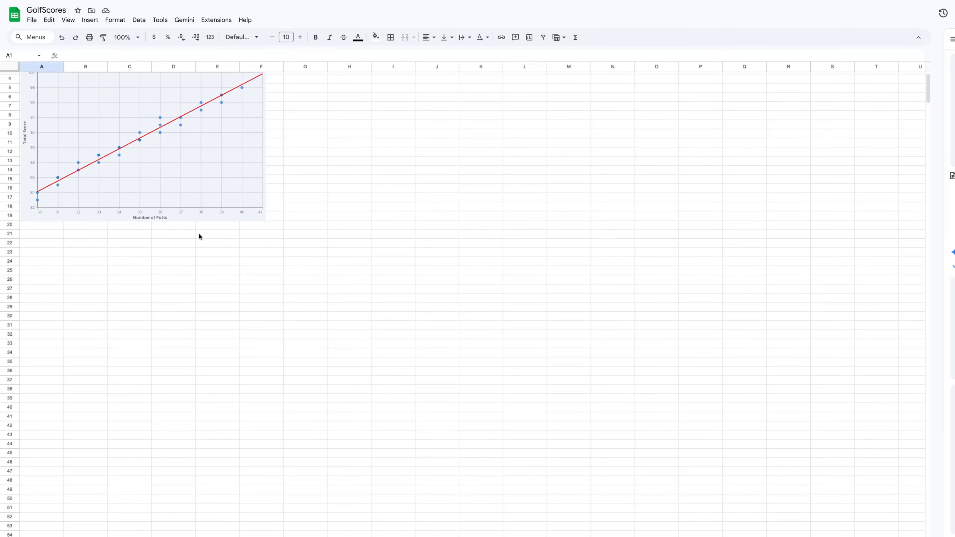
pyautogui.scroll(1, 199, 236)
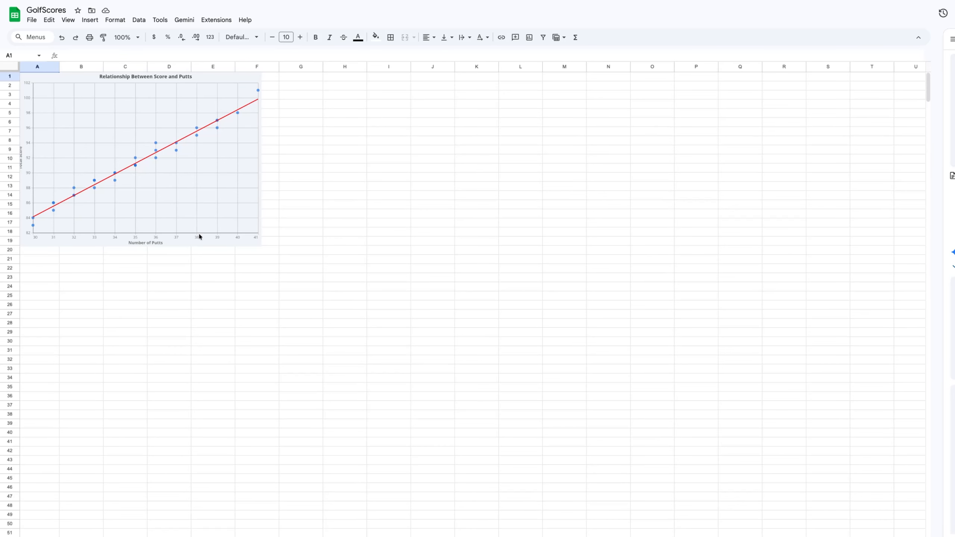
pyautogui.scroll(-1, 198, 233)
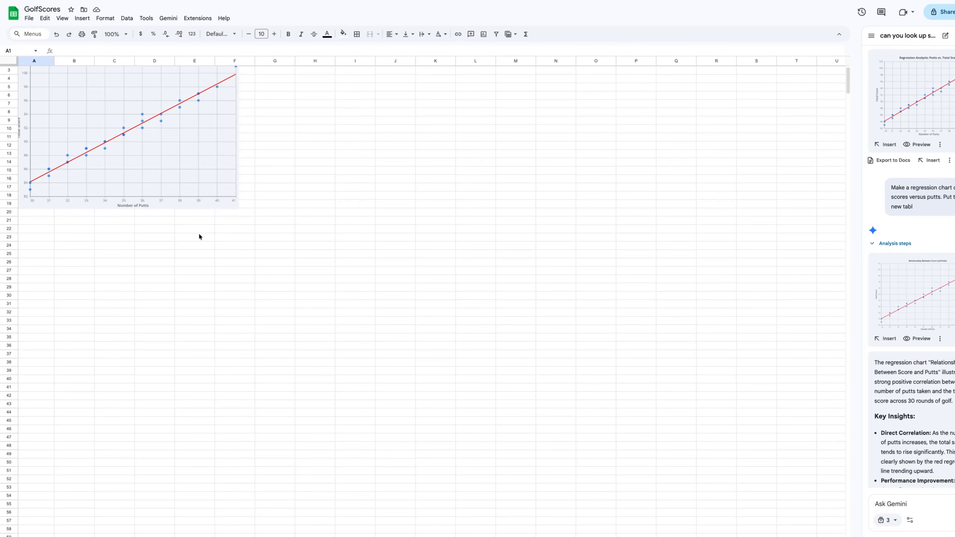
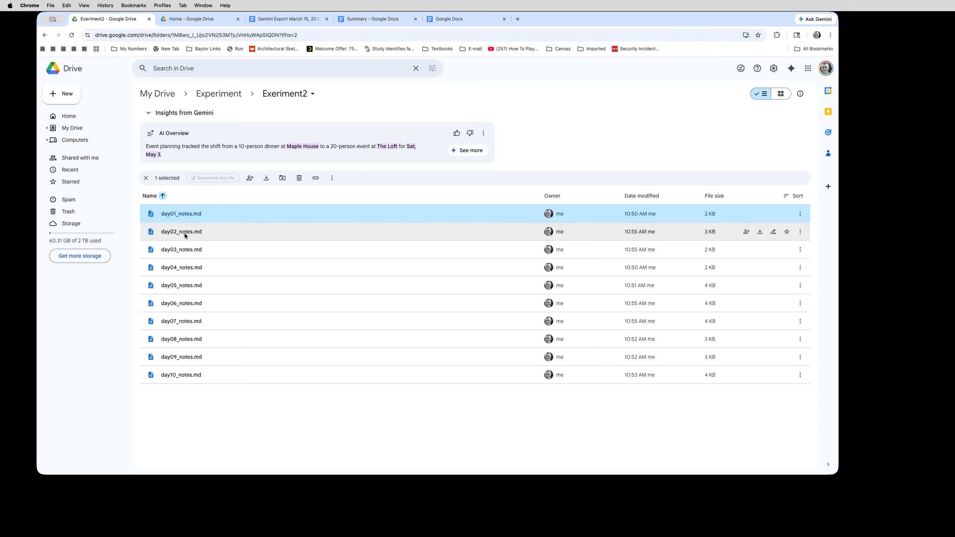
# Step: In Google Drive, preview day02_notes.md and day04_notes.md from the Exeriment2 folder, closing each after reading
pyautogui.click(184, 232)
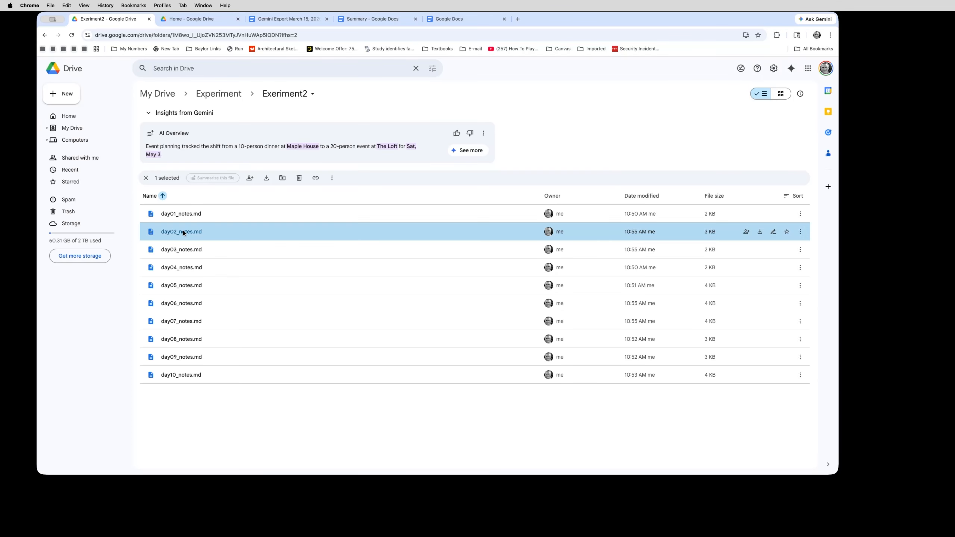
pyautogui.doubleClick(190, 232)
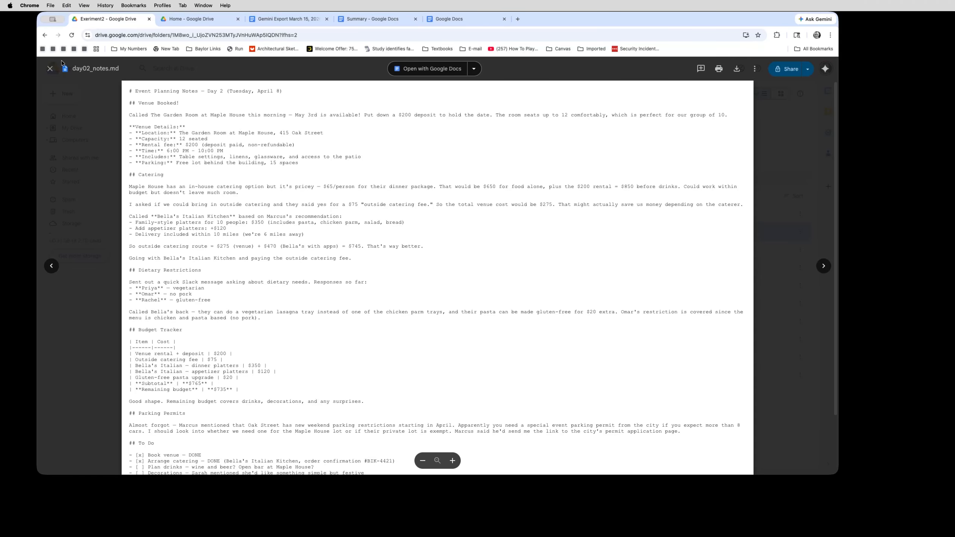
pyautogui.click(50, 69)
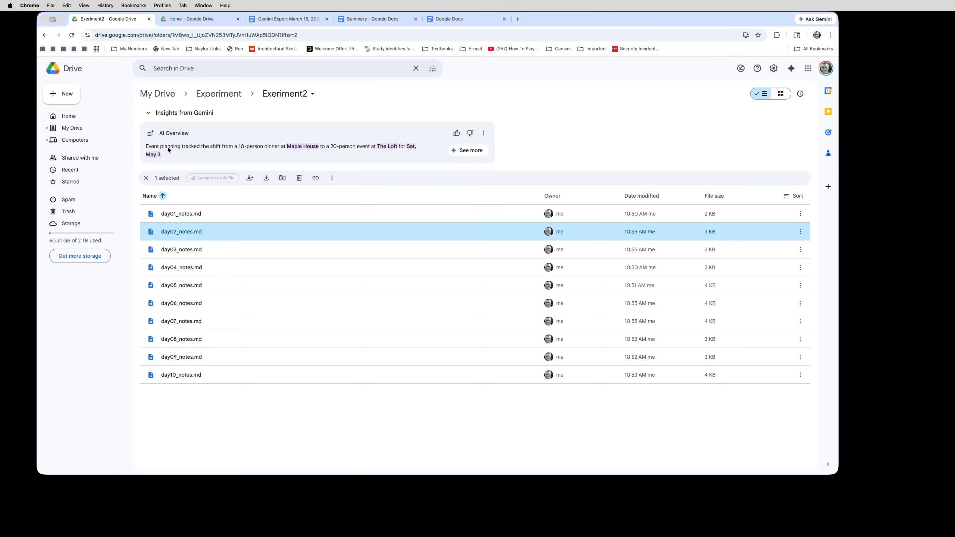
pyautogui.doubleClick(174, 268)
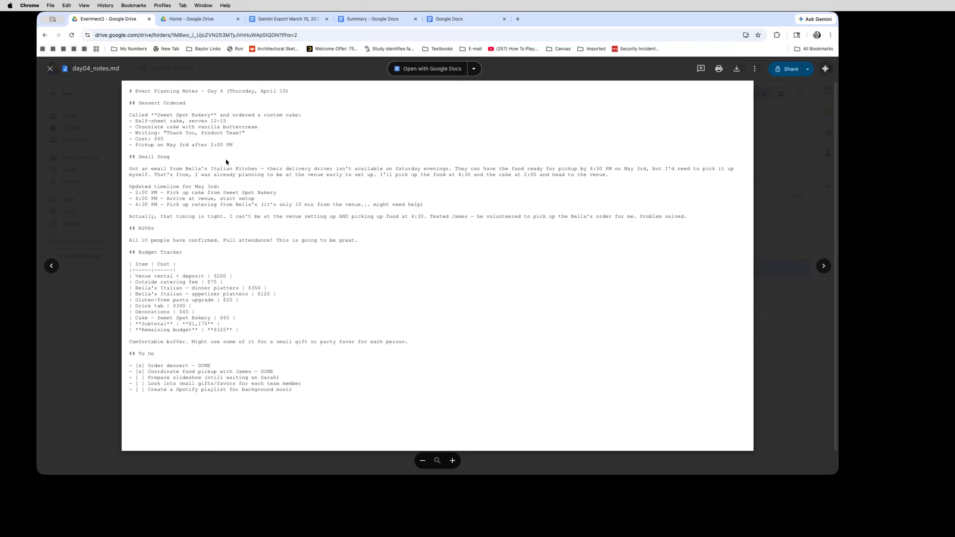
pyautogui.click(50, 69)
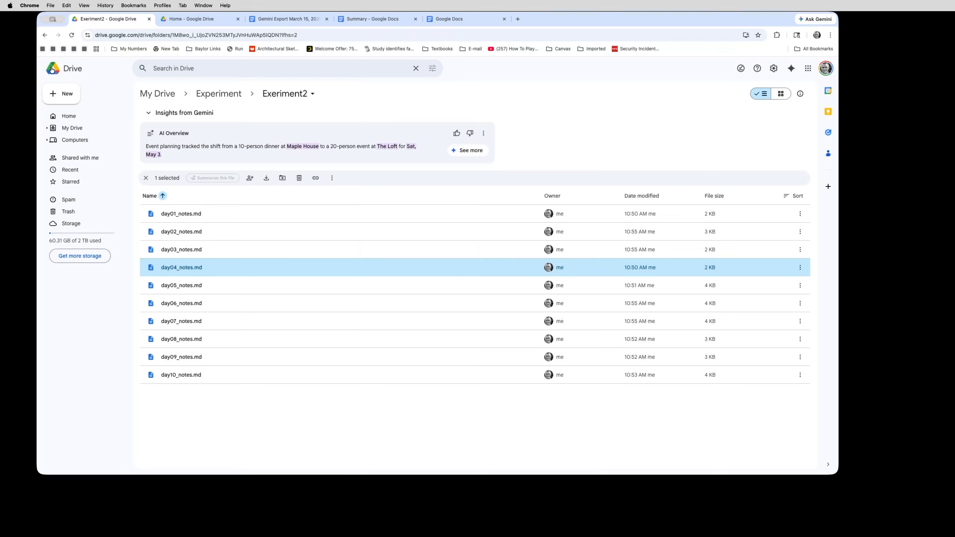
# Step: Open day05_notes.md and highlight the passage about expanding the dinner to the entire cross-functional team
pyautogui.doubleClick(175, 284)
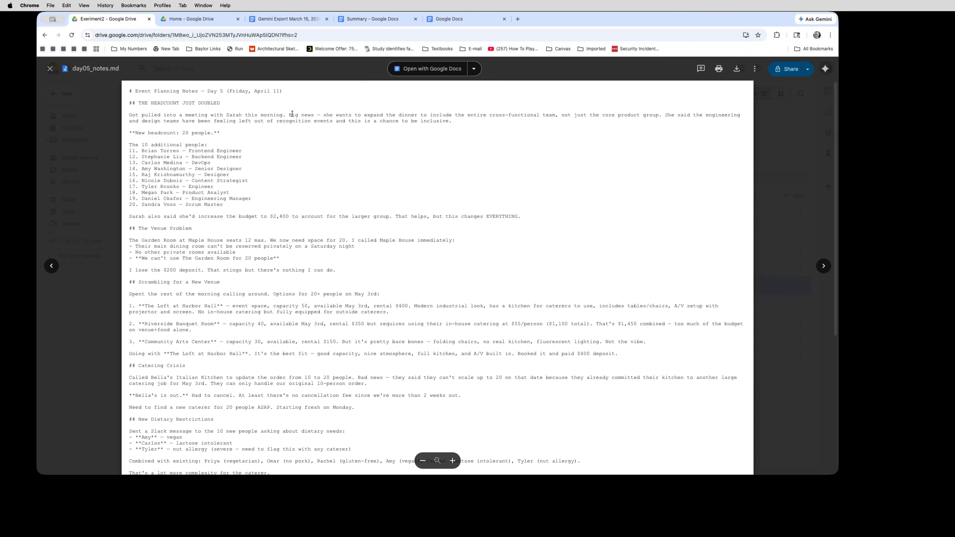
pyautogui.moveTo(290, 115); pyautogui.dragTo(496, 127)
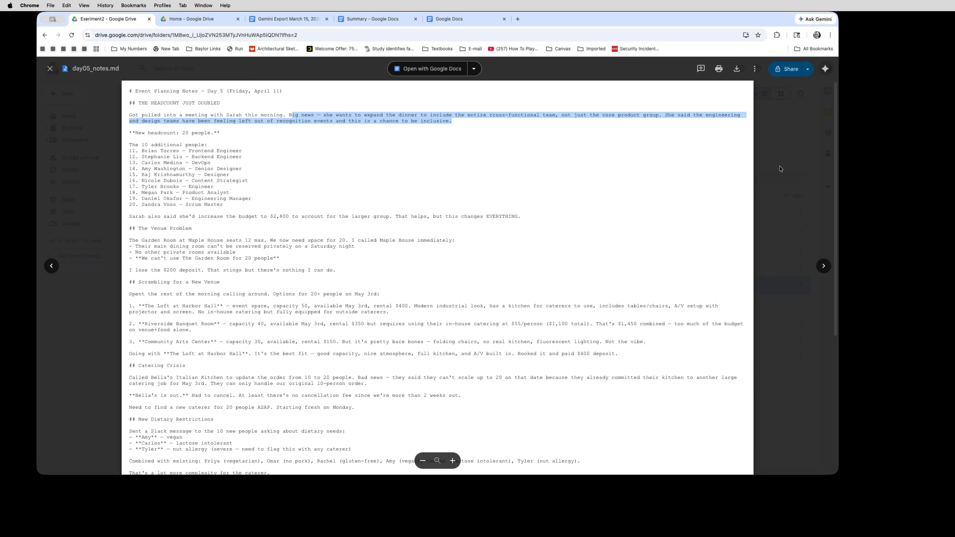
# Step: Close the day05_notes.md preview and add all ten files, day01_notes.md through day10_notes.md, as sources for Gemini in Drive
pyautogui.press('Escape')
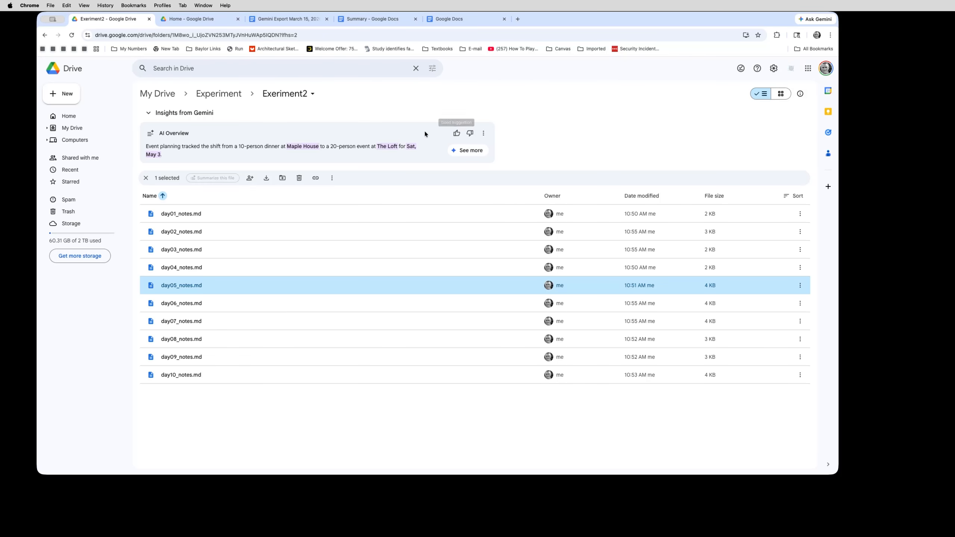
pyautogui.click(791, 69)
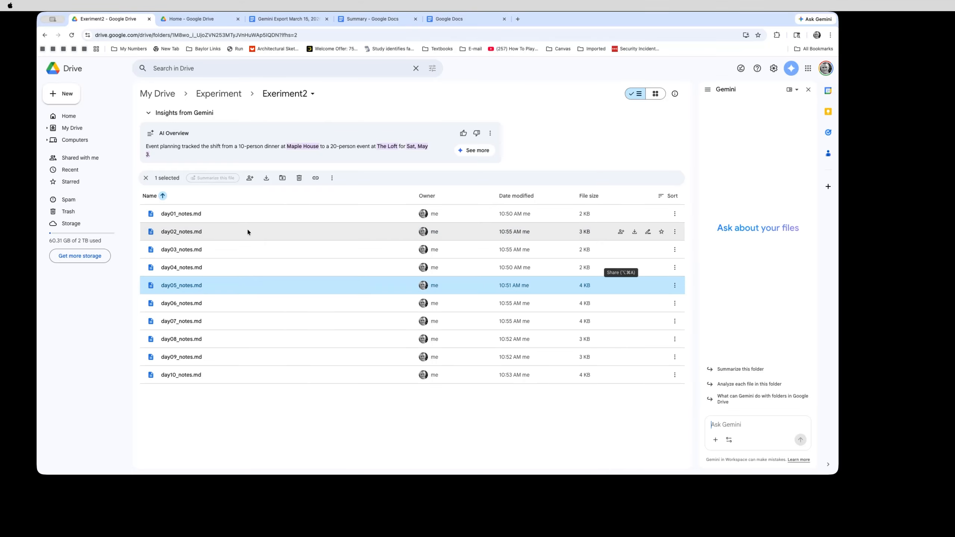
pyautogui.click(715, 441)
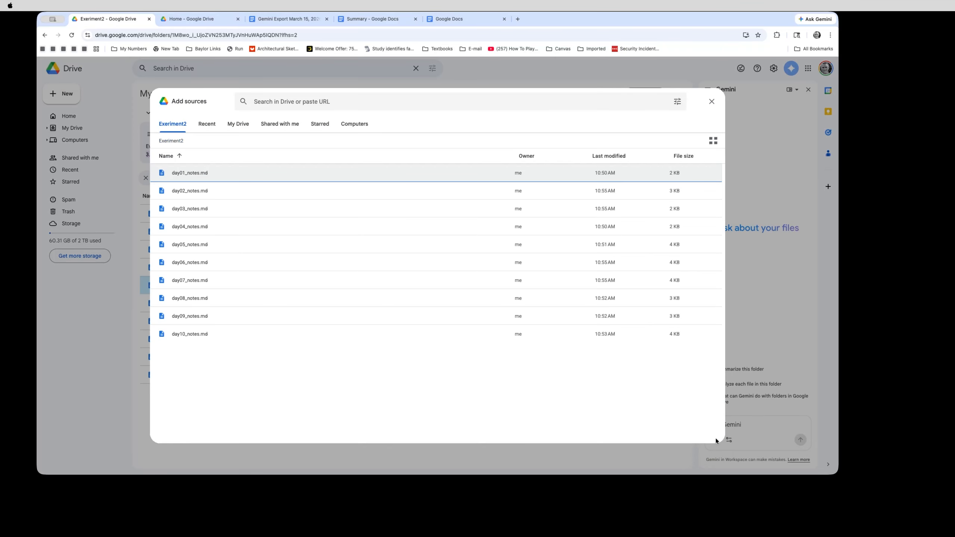
pyautogui.click(179, 172)
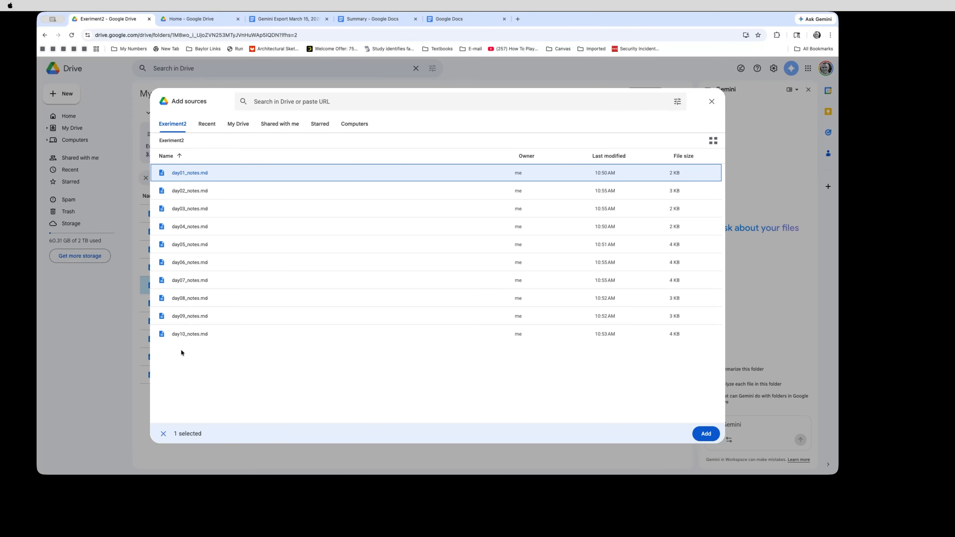
pyautogui.keyDown('shift'); pyautogui.click(179, 334); pyautogui.keyUp('shift')
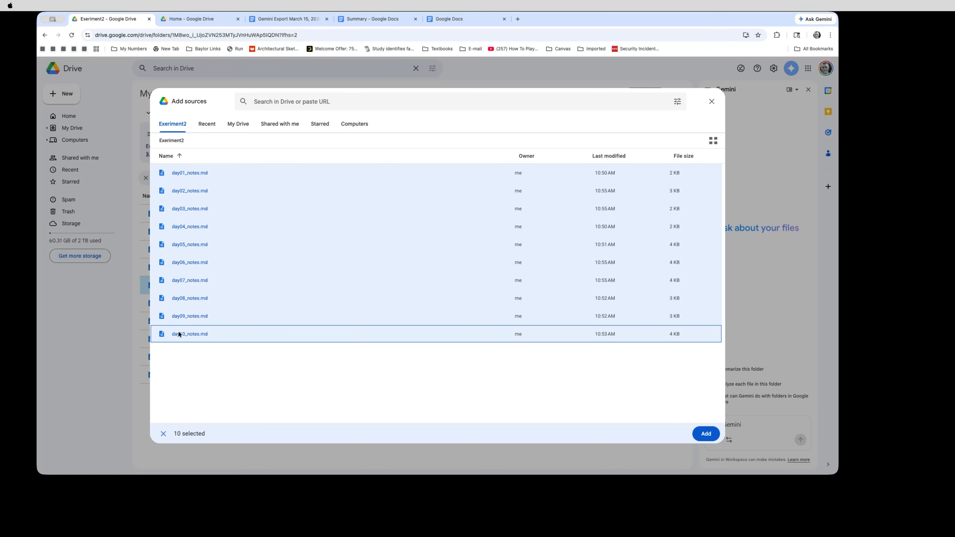
pyautogui.click(705, 434)
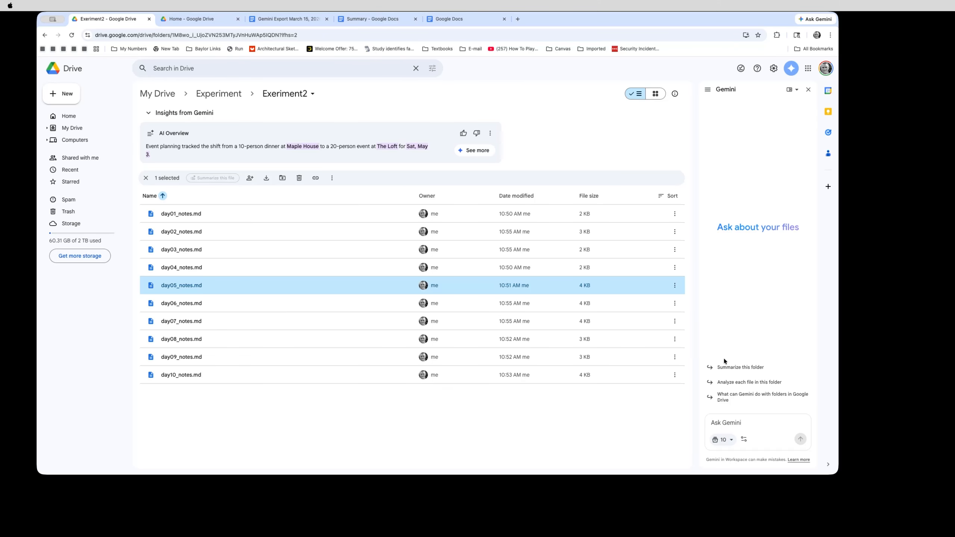
# Step: Ask Gemini: "Give me a summary of where things stand."
pyautogui.click(732, 421)
pyautogui.write('Give me a summary of where things st')
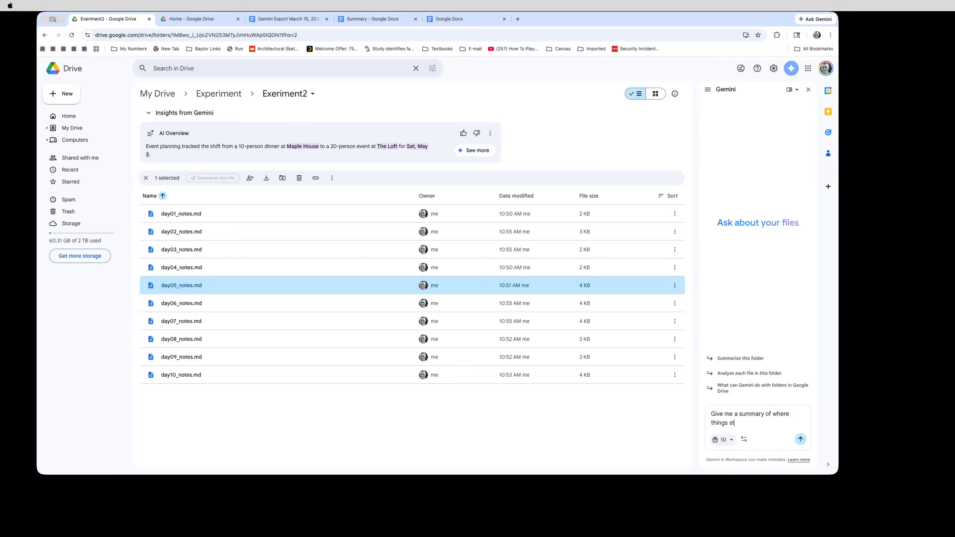
pyautogui.write('and.')
pyautogui.press('Return')
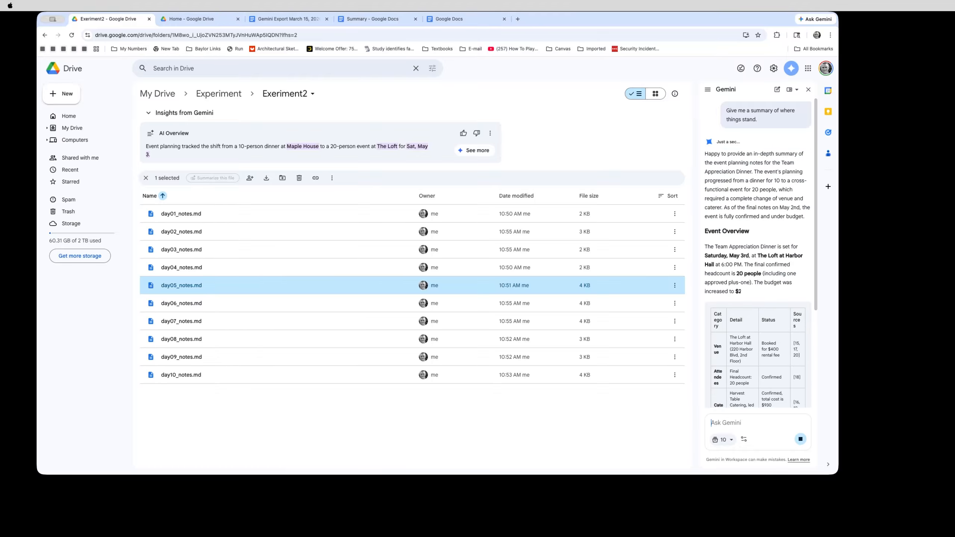
# Step: Read through Gemini's event summary, including the key details, day-of timeline, budget tracker and cited sources
pyautogui.scroll(-4, 753, 319)
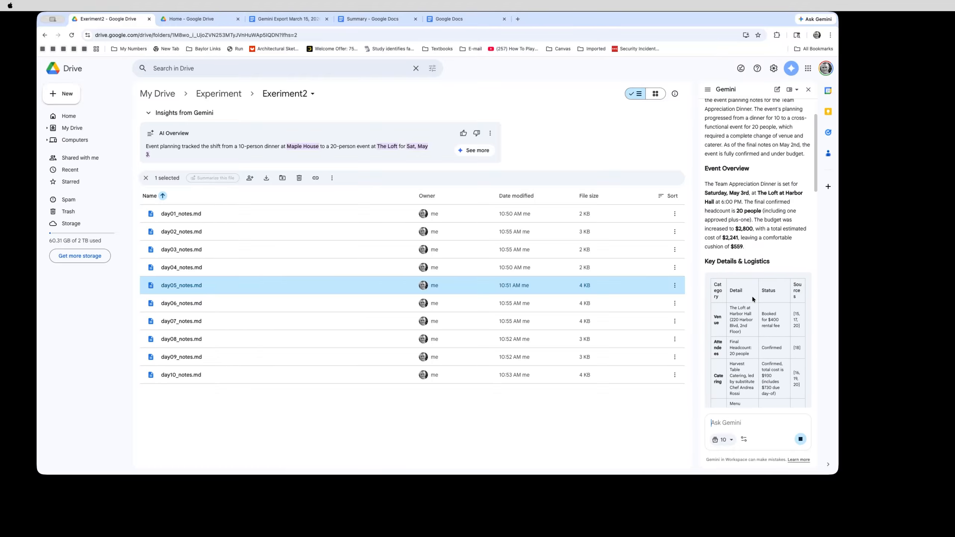
pyautogui.scroll(-3, 762, 221)
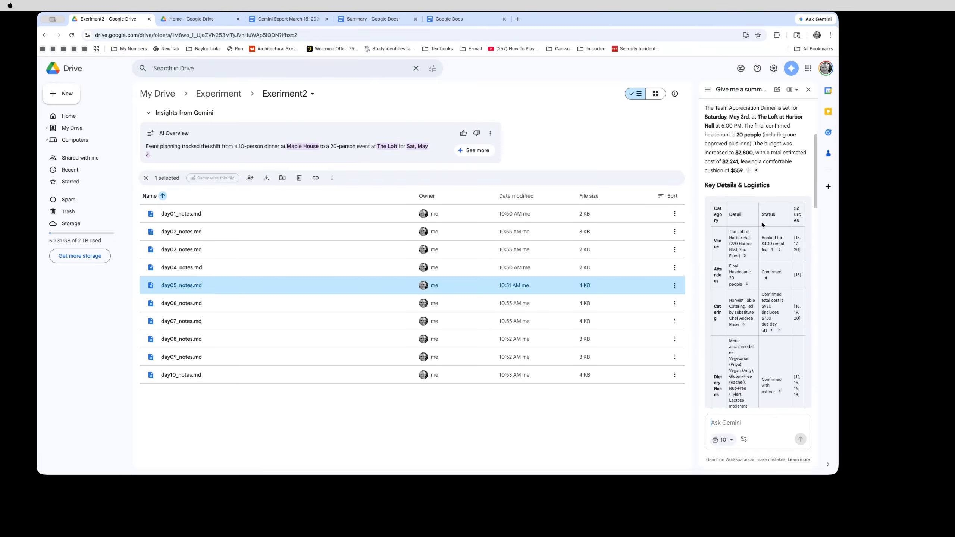
pyautogui.scroll(-3, 762, 225)
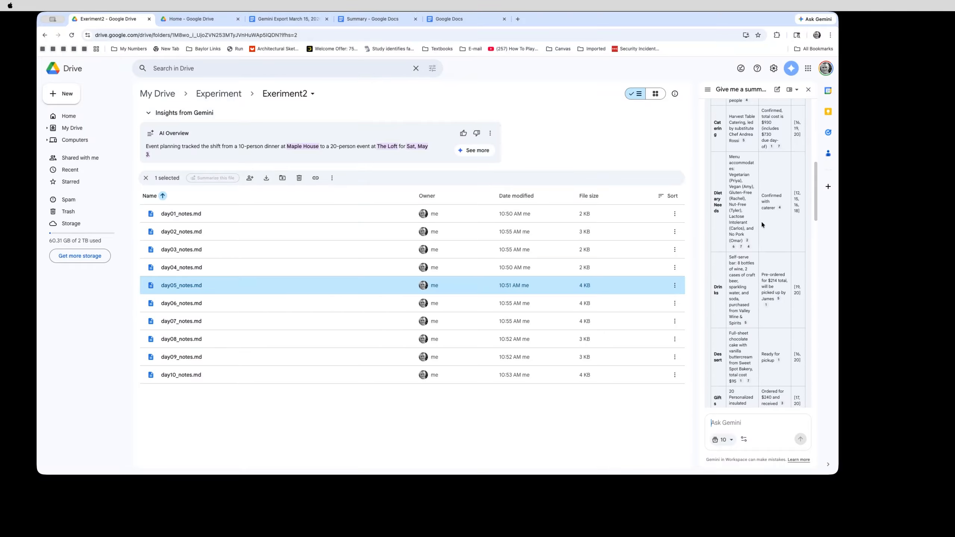
pyautogui.scroll(-1, 762, 225)
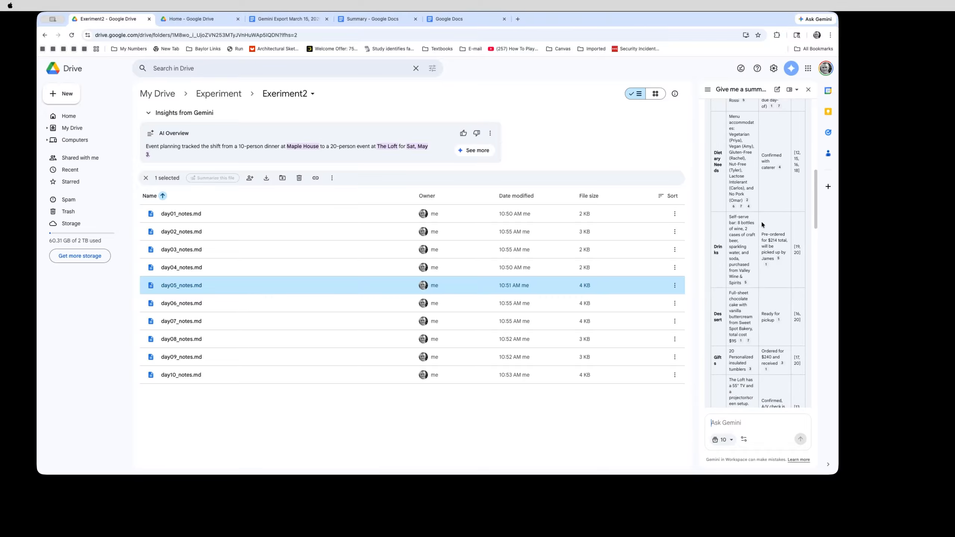
pyautogui.scroll(-2, 762, 225)
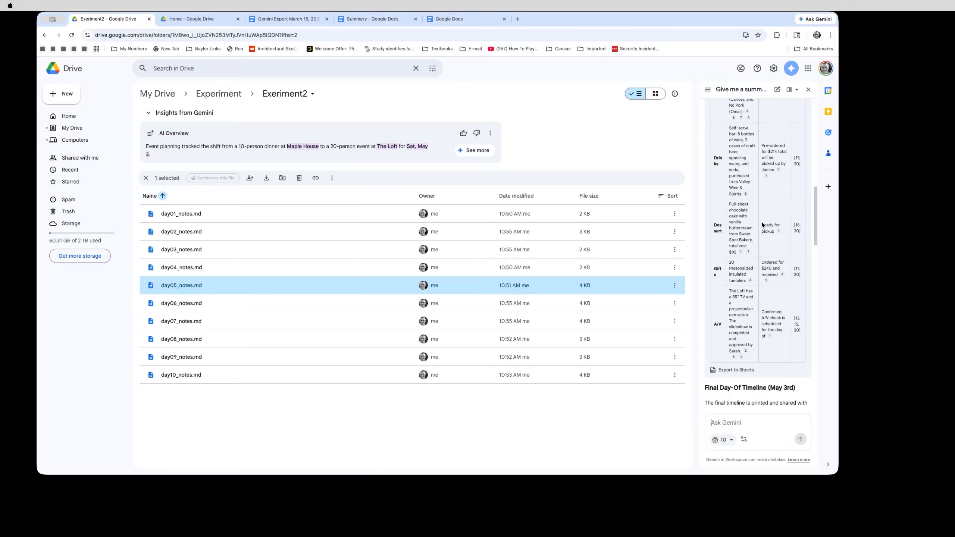
pyautogui.scroll(-4, 761, 222)
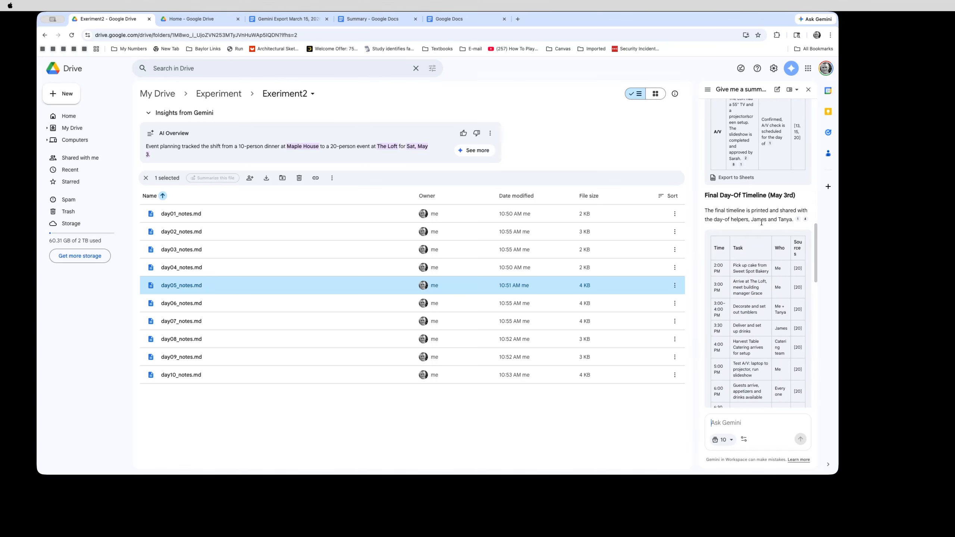
pyautogui.scroll(-6, 762, 222)
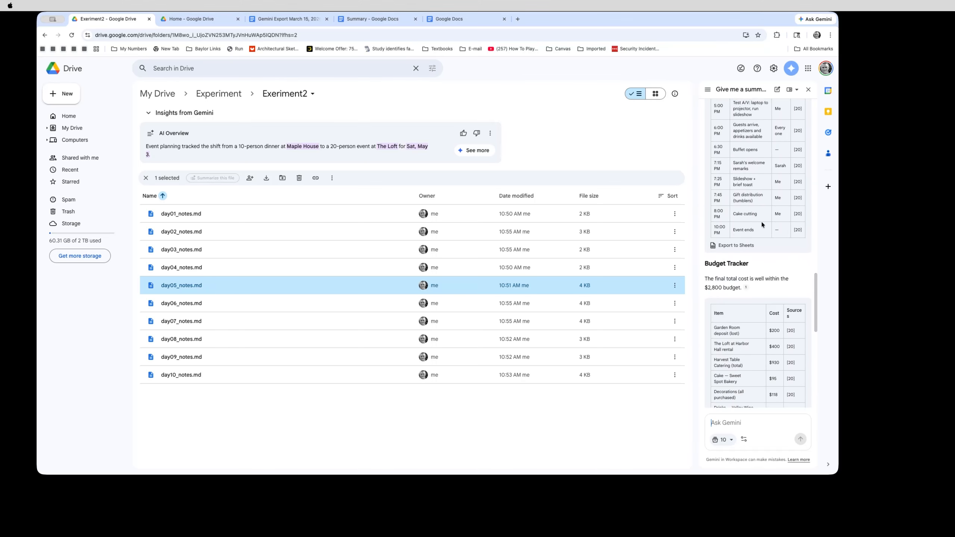
pyautogui.scroll(-6, 761, 222)
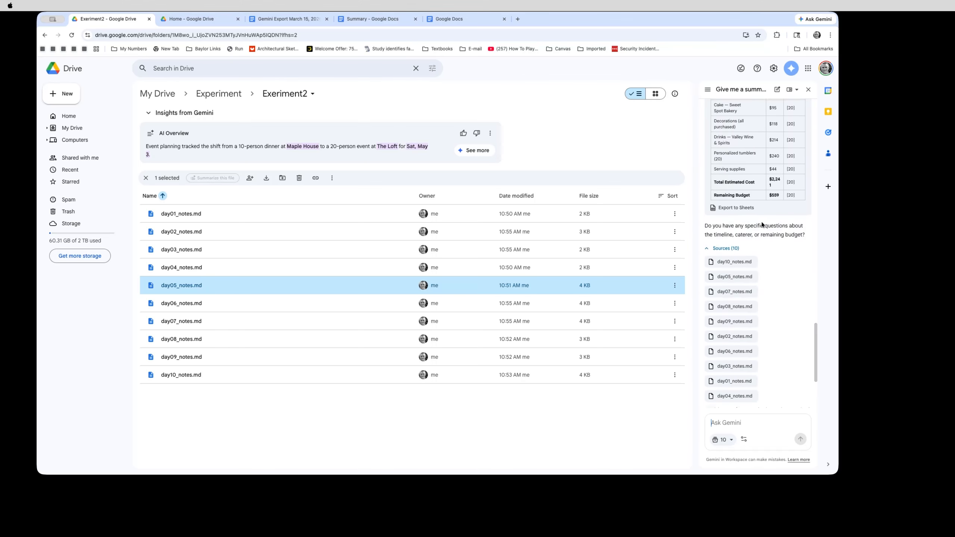
pyautogui.scroll(-3, 761, 222)
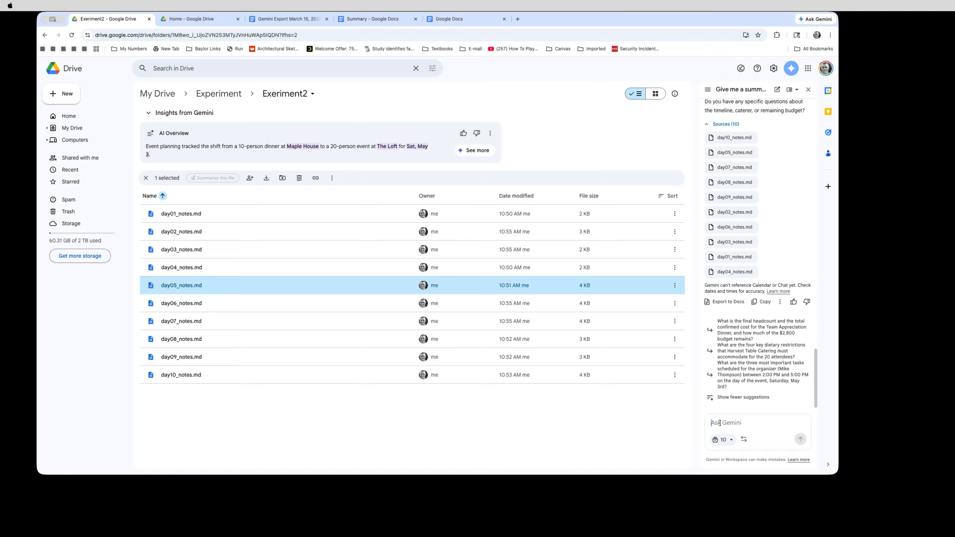
# Step: Tell Gemini "I'm worried that I'm forgetting something" and ask it to find to-do items in the notes that have no notes showing they are done
pyautogui.write("I'm worried that I'm forgetting someth")
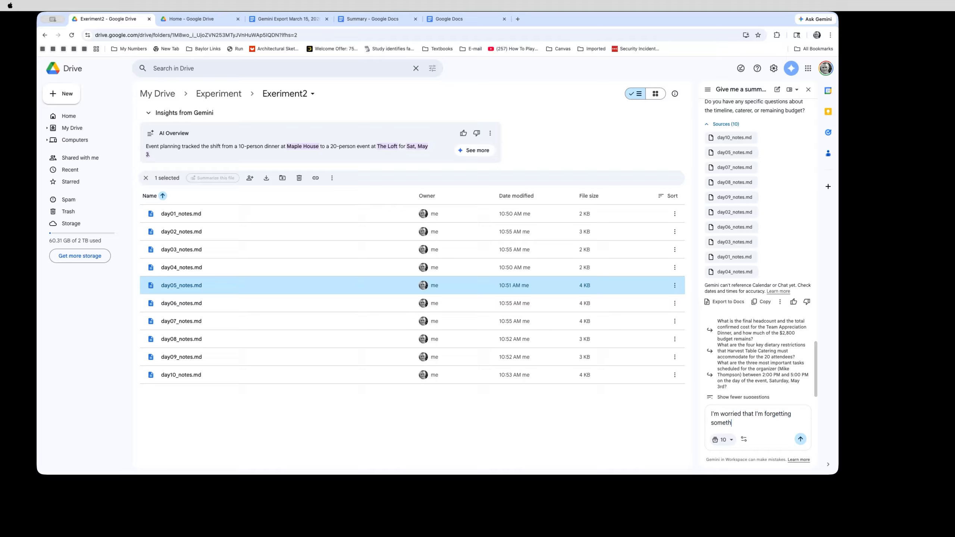
pyautogui.write('ing.  Please look through the notes ')
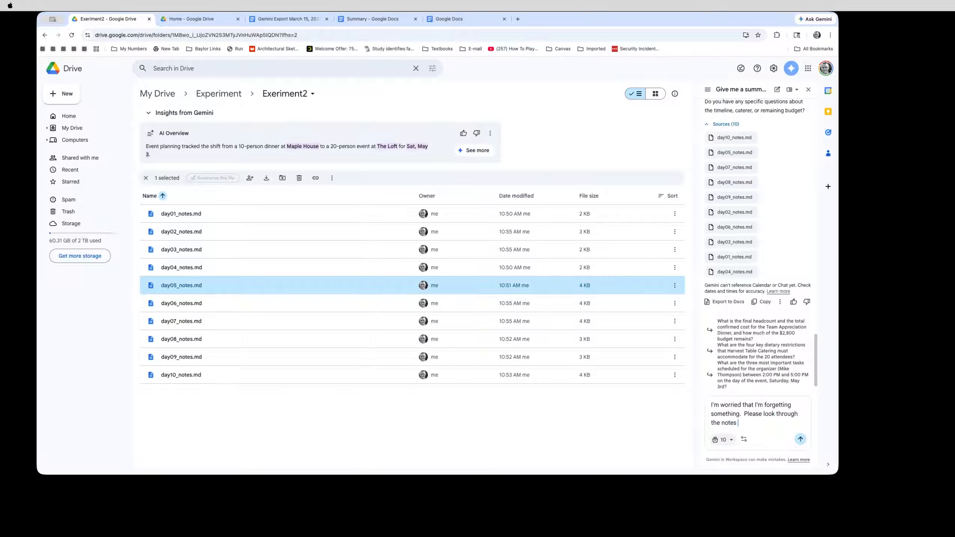
pyautogui.write('for things that are mentioned to ')
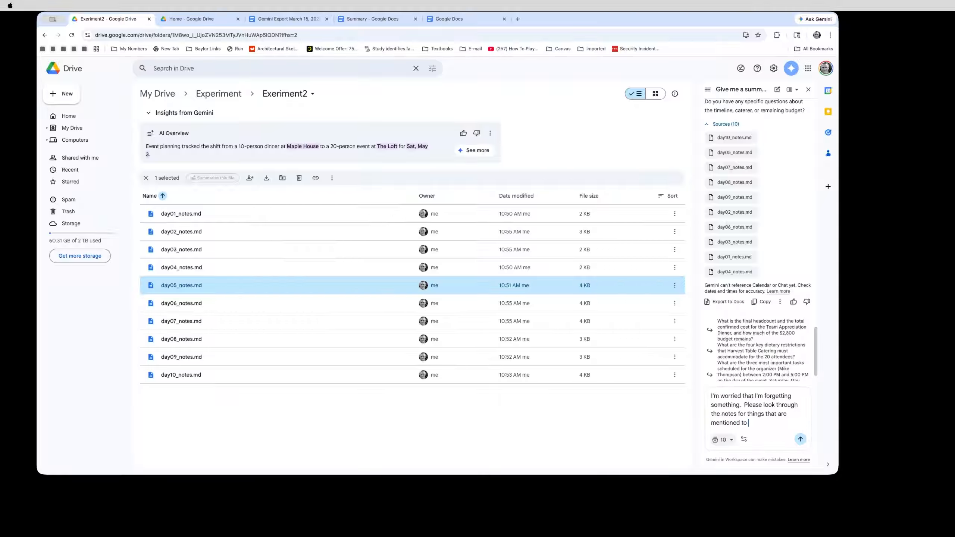
pyautogui.write("do but that don't ap")
pyautogui.press('BackSpace')
pyautogui.write('have no')
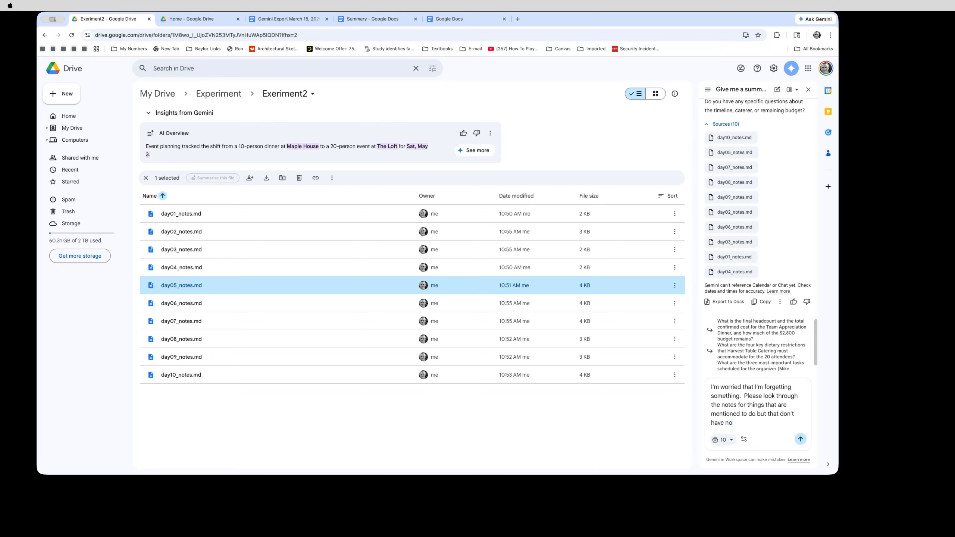
pyautogui.write('tes showing that they are done.')
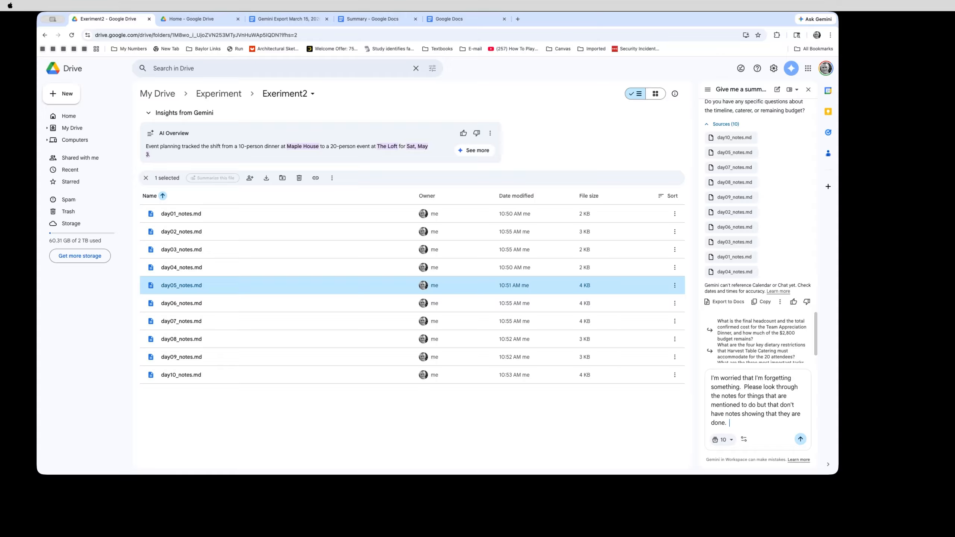
pyautogui.click(802, 444)
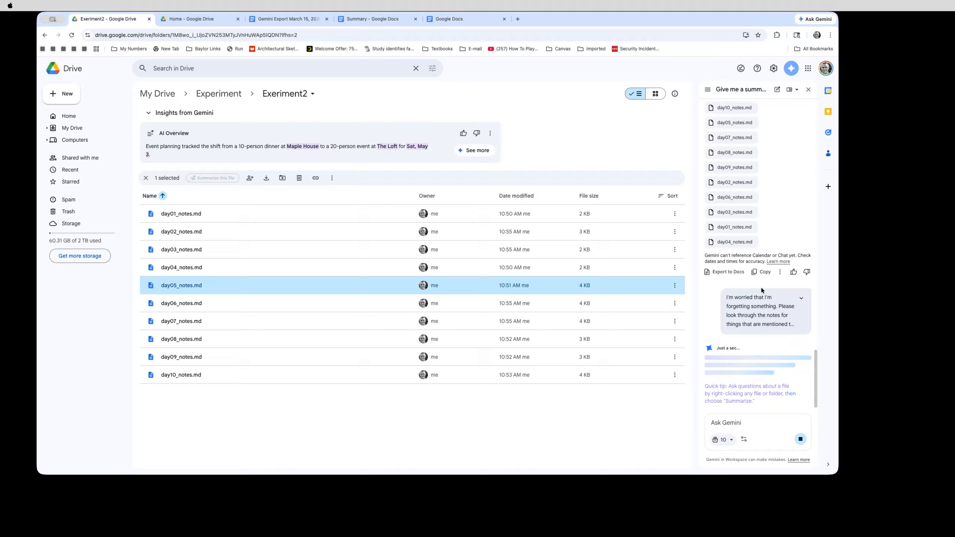
# Step: Review Gemini's list of unresolved to-do items, its recommendation, the sources and the suggested follow-up questions
pyautogui.moveTo(733, 244)
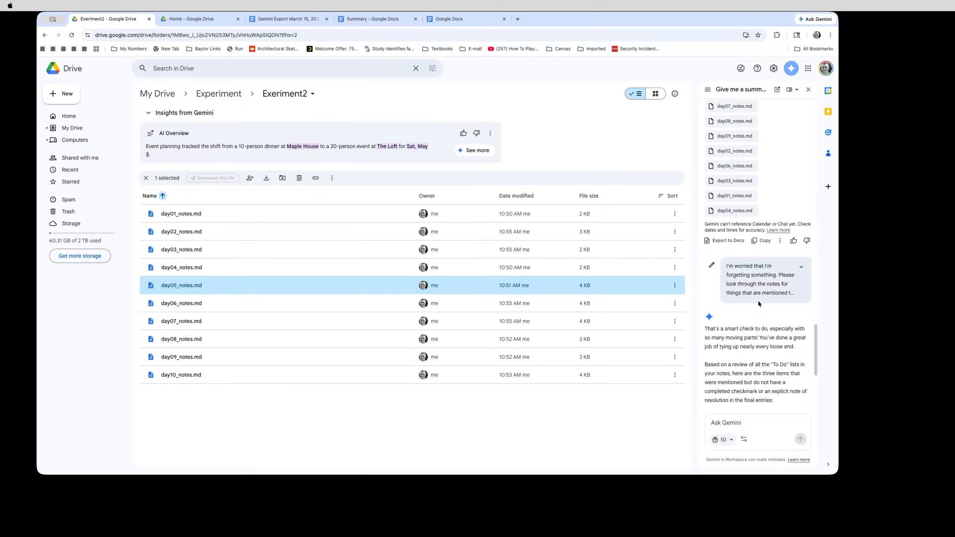
pyautogui.scroll(-5, 758, 301)
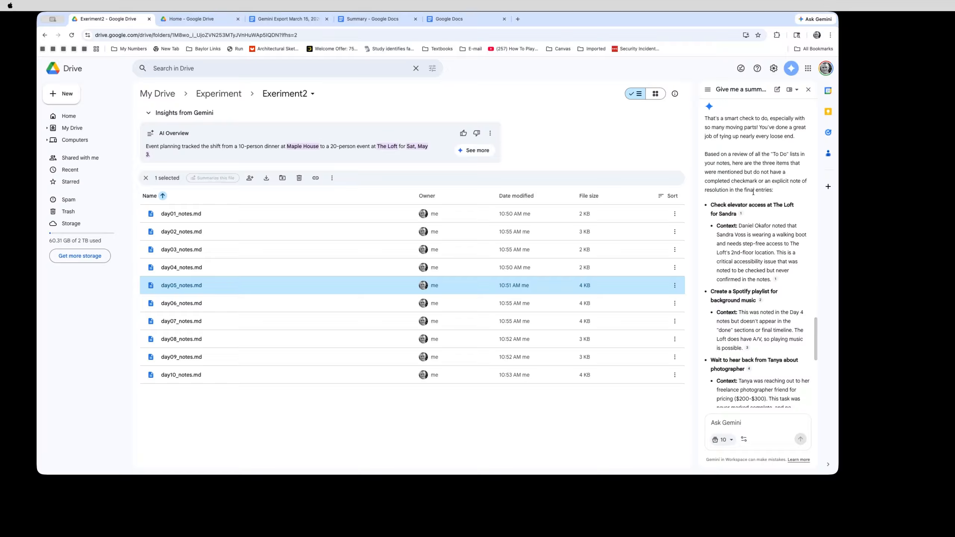
pyautogui.scroll(-1, 757, 216)
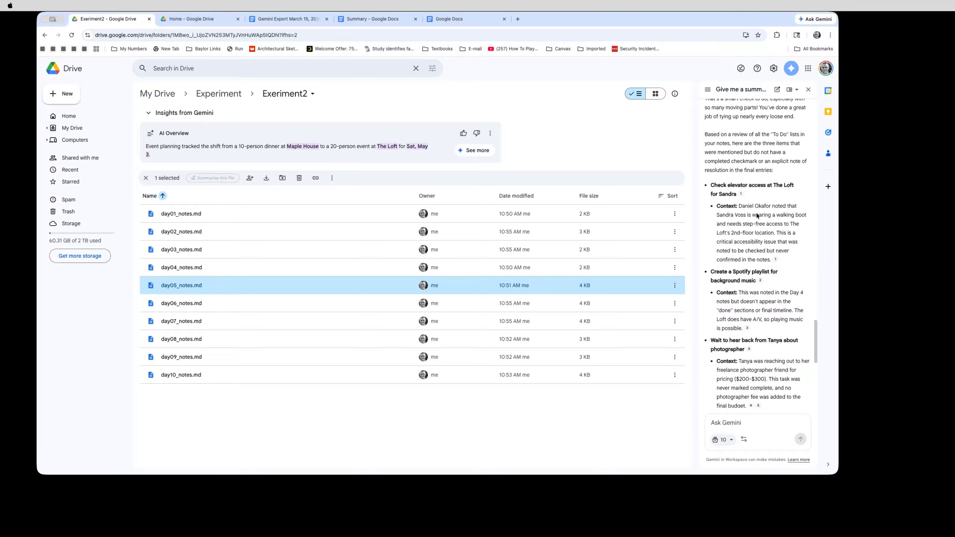
pyautogui.scroll(-4, 757, 216)
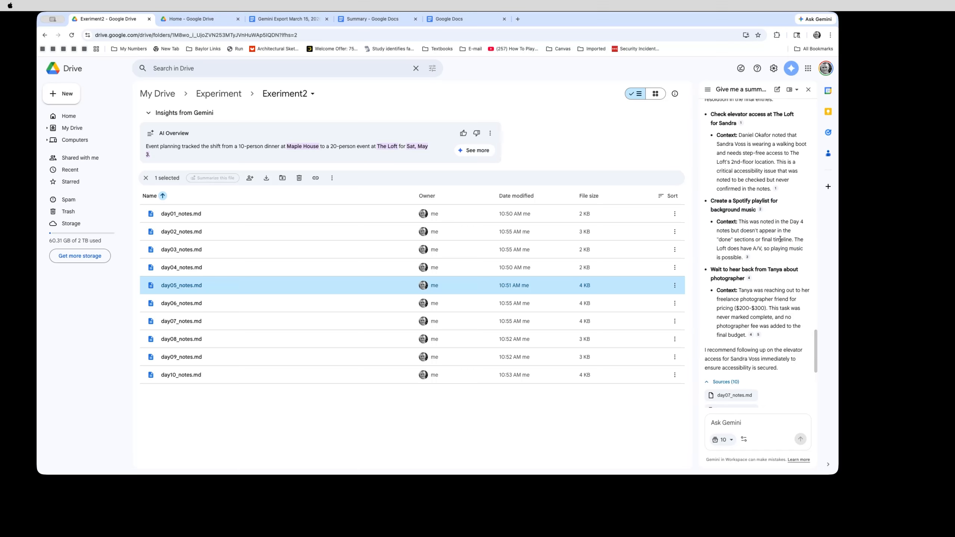
pyautogui.scroll(-6, 782, 233)
pyautogui.scroll(-1, 780, 240)
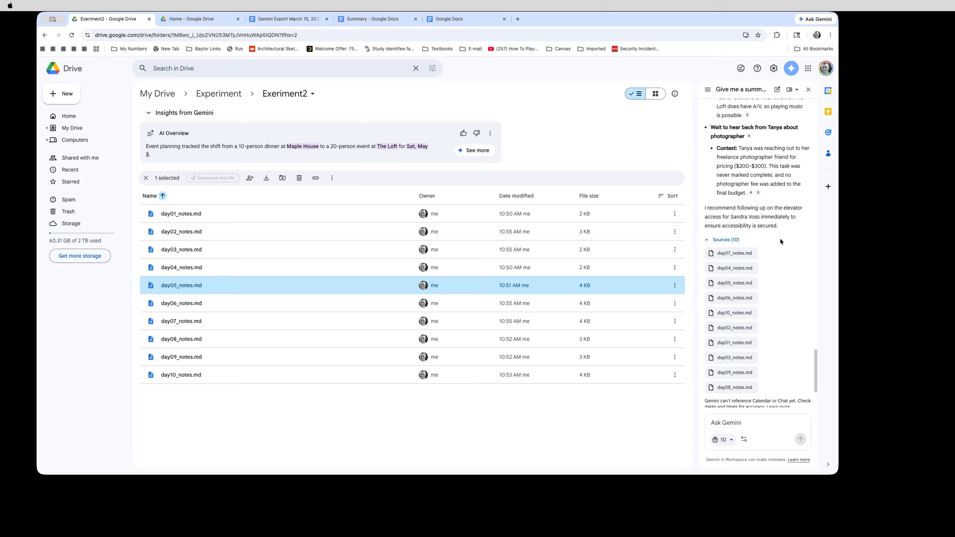
pyautogui.scroll(-2, 781, 241)
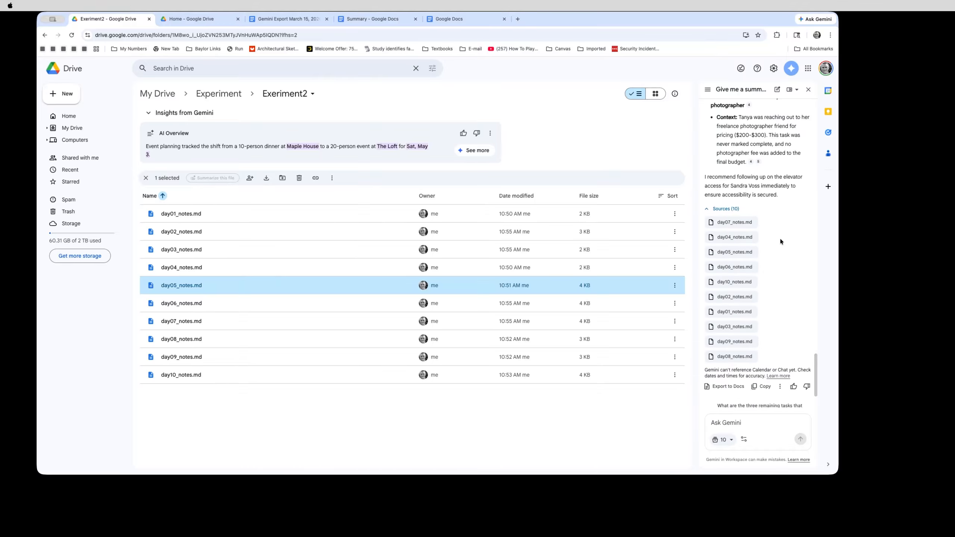
pyautogui.scroll(-3, 781, 241)
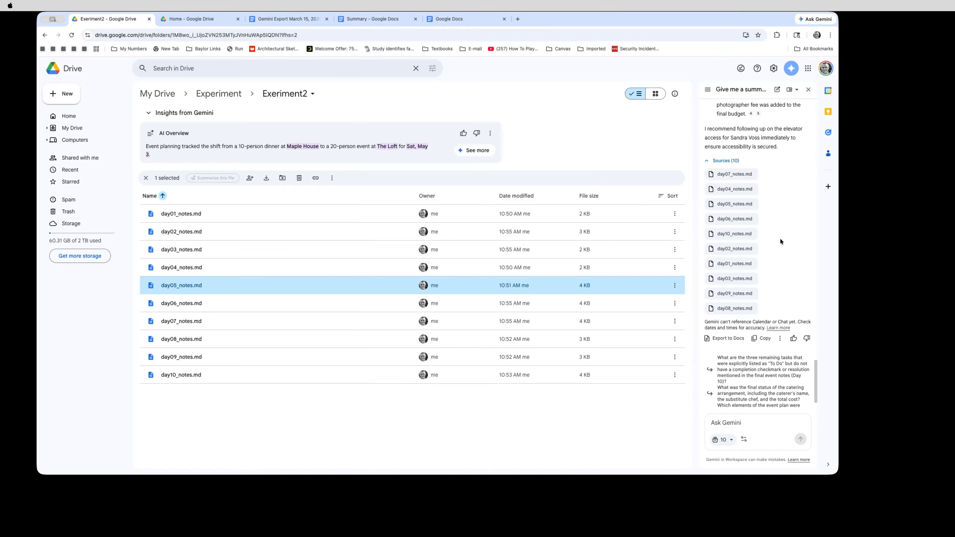
pyautogui.scroll(-2, 781, 239)
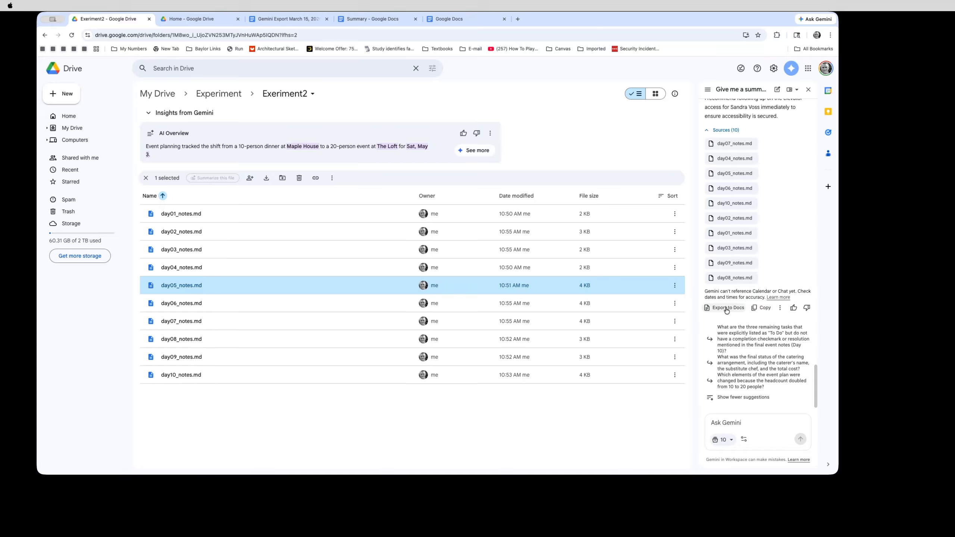
# Step: Copy Gemini's reply about the unresolved items and paste it into a new Google Docs document created from the Exeriment2 folder
pyautogui.click(769, 310)
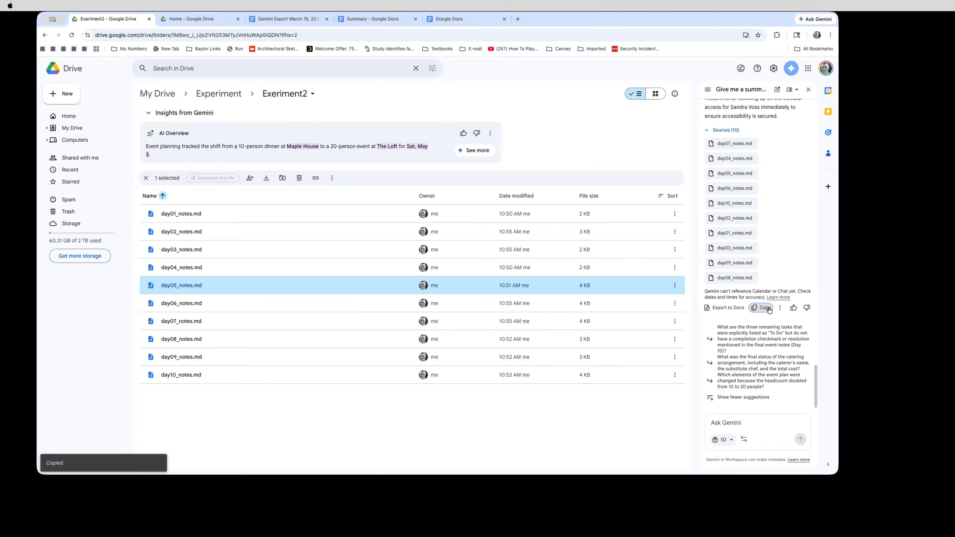
pyautogui.click(57, 93)
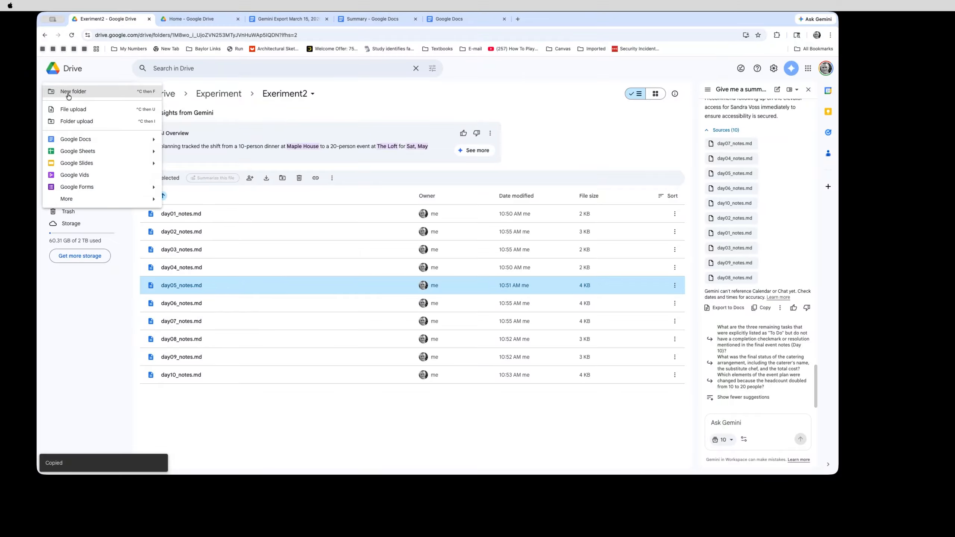
pyautogui.click(65, 138)
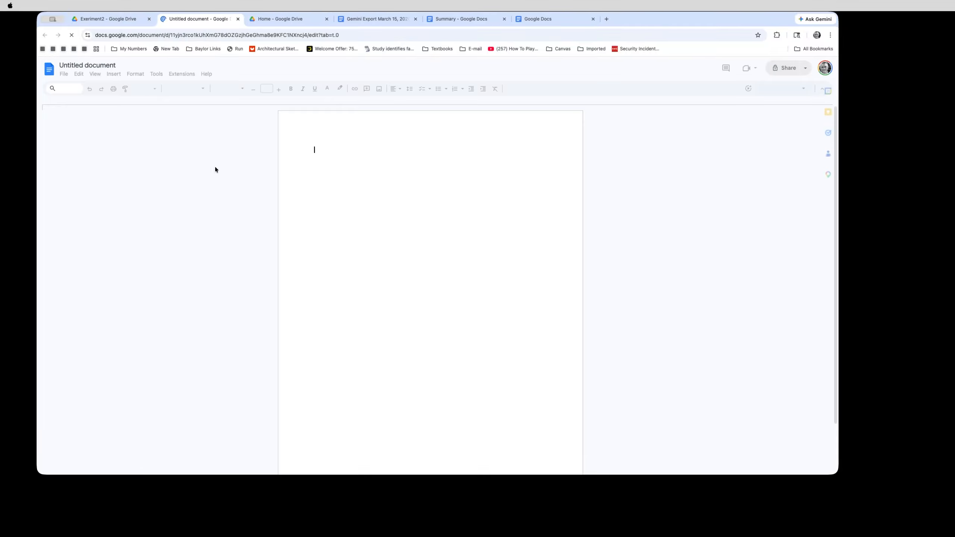
pyautogui.rightClick(337, 191)
pyautogui.click(353, 223)
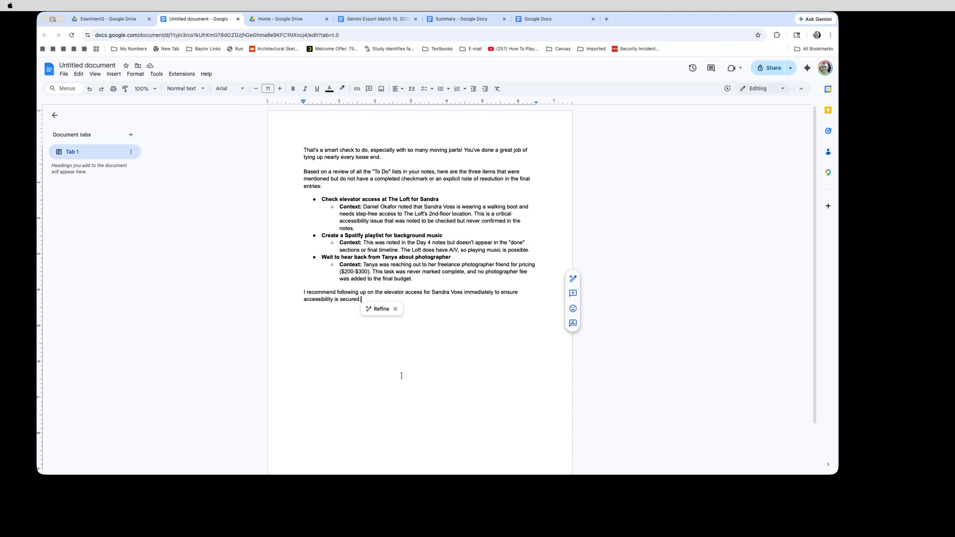
pyautogui.click(353, 386)
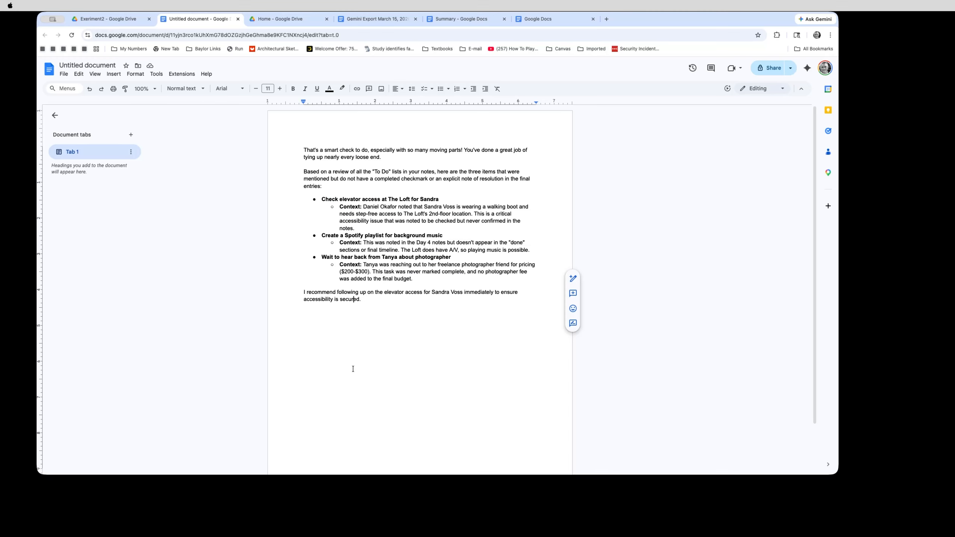